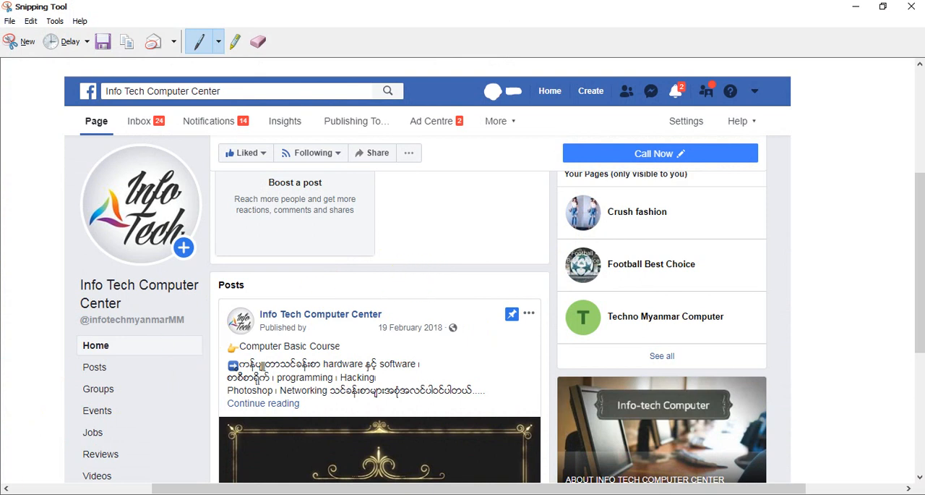
# - Launch Adobe Photoshop and minimize the Snipping Tool window
pyautogui.click(7, 491)
pyautogui.scroll(-2, 567, 340)
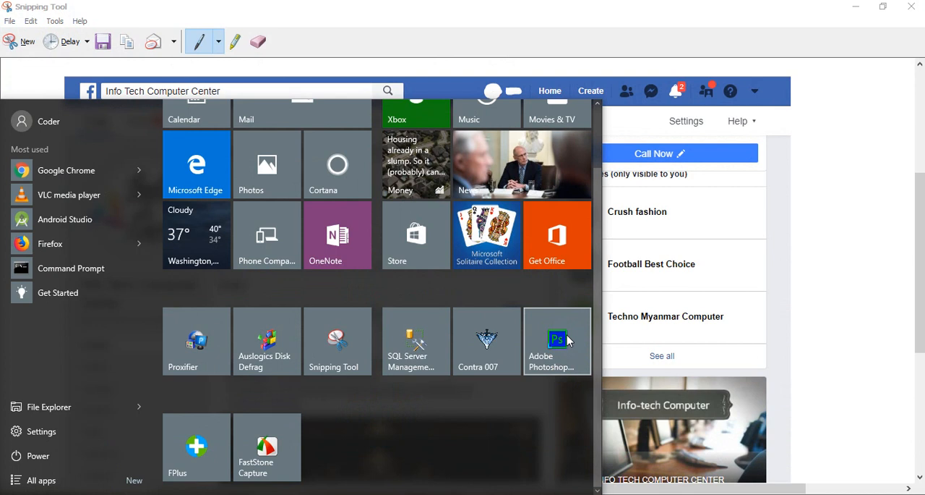
pyautogui.click(556, 338)
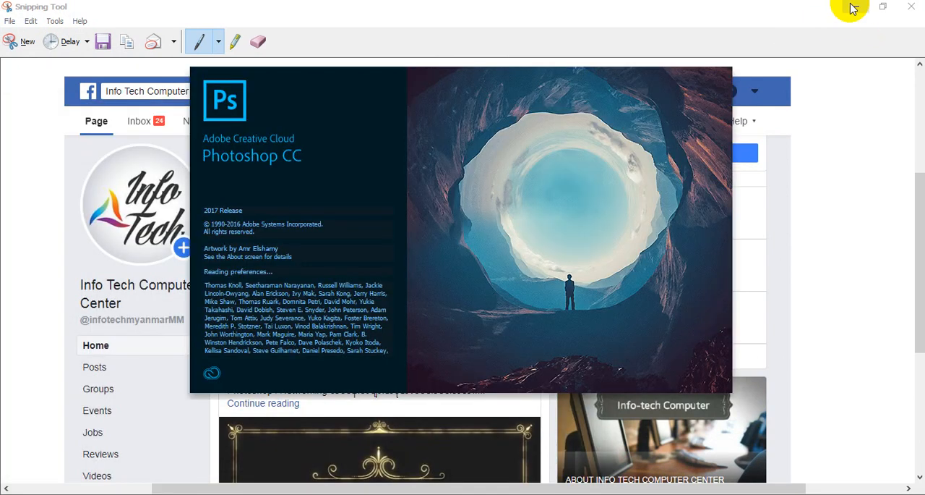
pyautogui.click(854, 8)
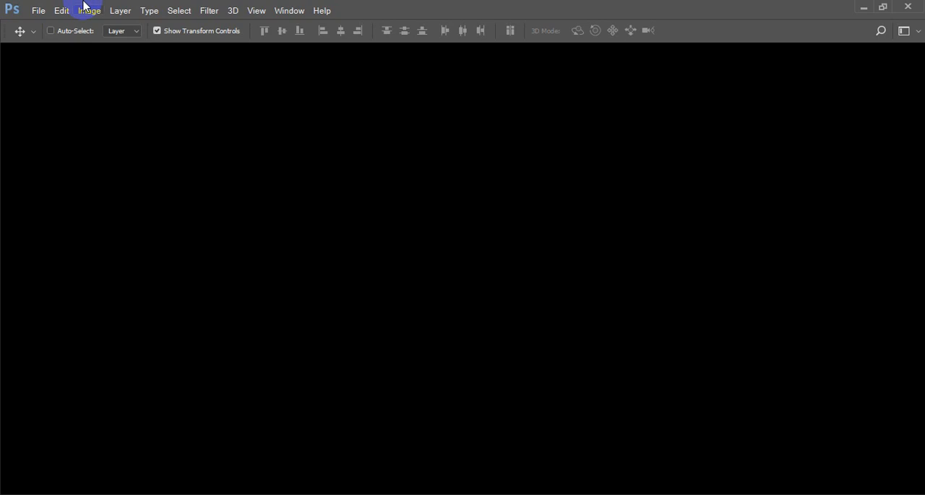
# - Open the wanderlust-girls-mixology-clothing-co image from the Models folder
pyautogui.click(37, 10)
pyautogui.click(48, 40)
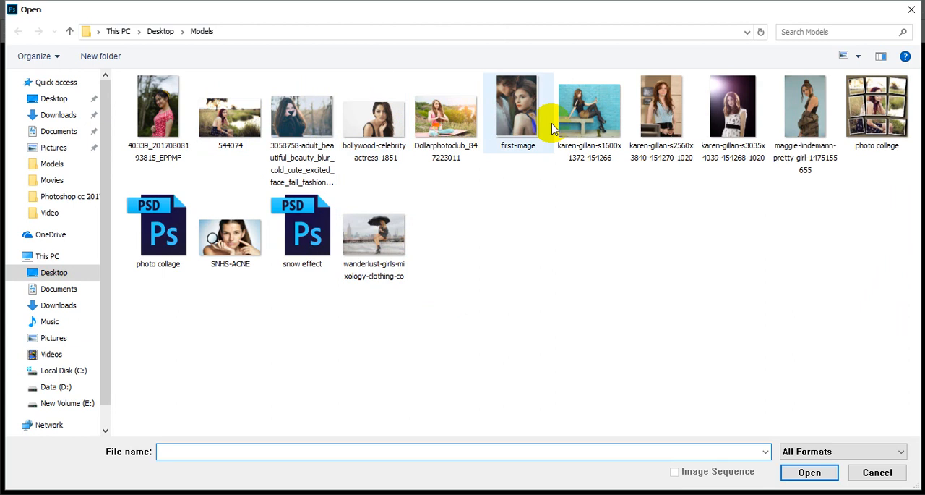
pyautogui.click(381, 230)
pyautogui.doubleClick(381, 230)
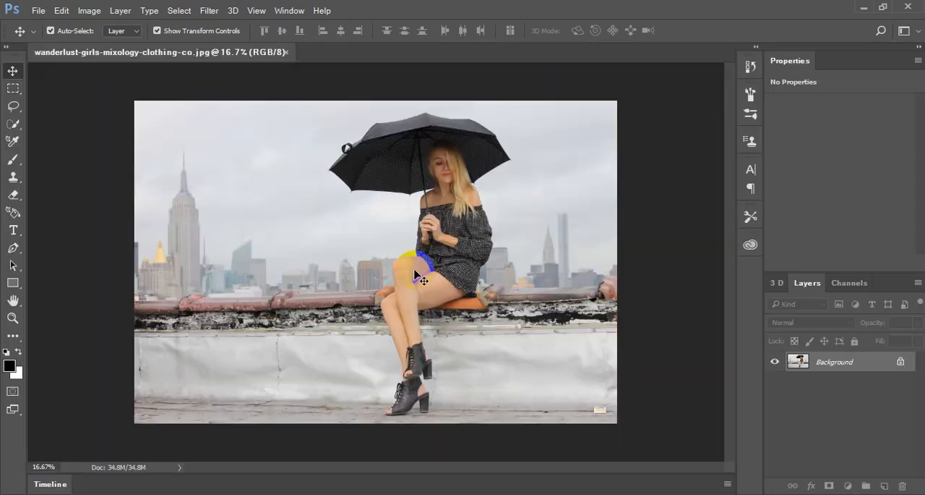
# - Examine the photo up close around the woman's face and umbrella, and then as a wider composition
pyautogui.hotkey('ctrl', '+')
pyautogui.hotkey('ctrl', '+')
pyautogui.hotkey('ctrl', '+')
pyautogui.hotkey('ctrl', '+')
pyautogui.hotkey('ctrl', '+')
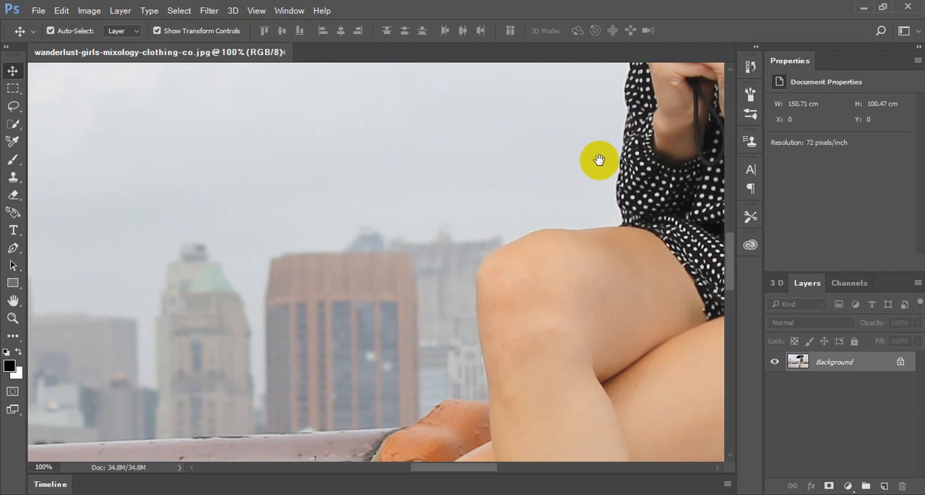
pyautogui.moveTo(599, 160); pyautogui.dragTo(499, 357)
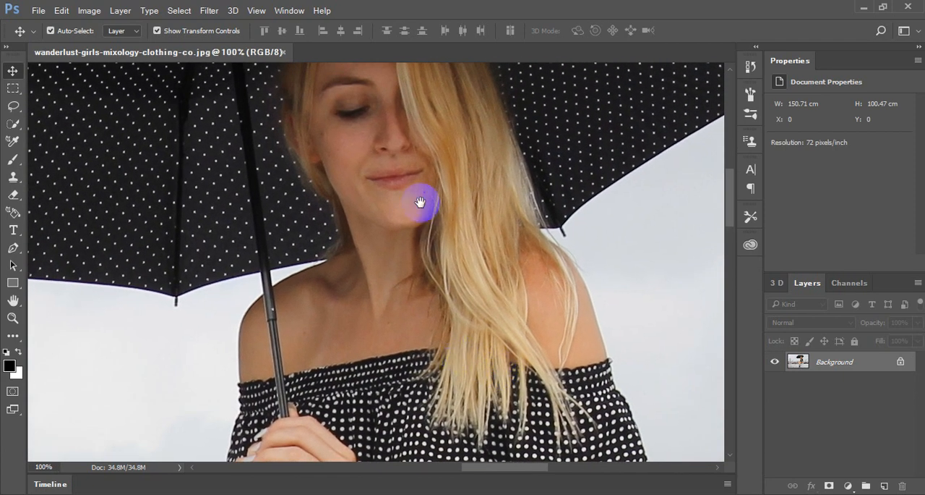
pyautogui.moveTo(420, 200); pyautogui.dragTo(470, 336)
pyautogui.hotkey('ctrl', '-')
pyautogui.hotkey('ctrl', '-')
pyautogui.hotkey('ctrl', '-')
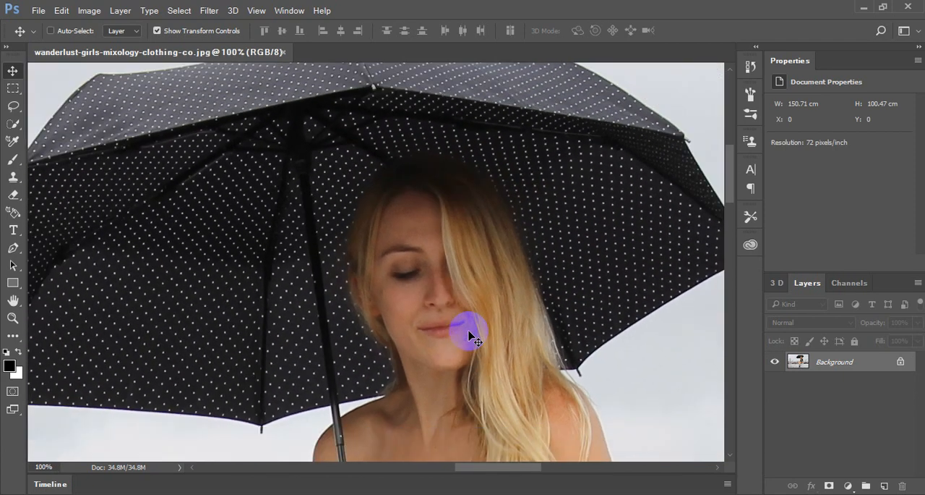
pyautogui.hotkey('ctrl', '-')
pyautogui.hotkey('ctrl', '-')
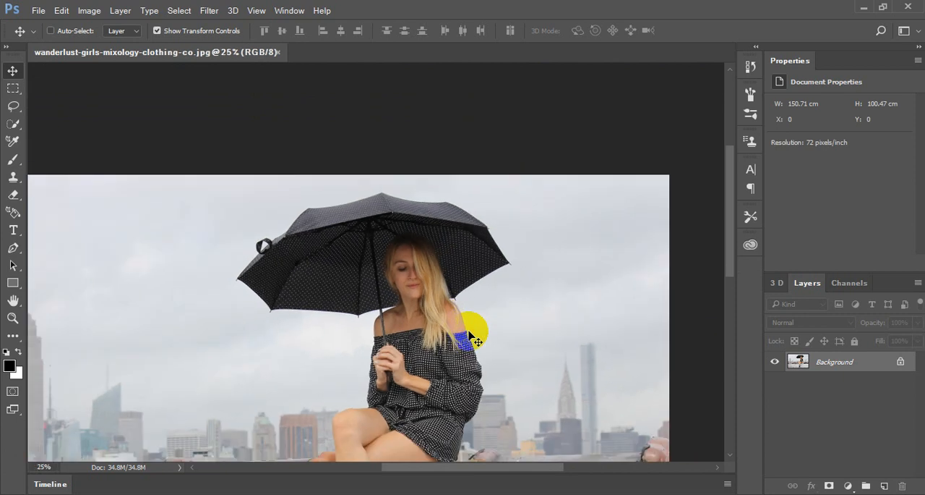
pyautogui.hotkey('ctrl', '+')
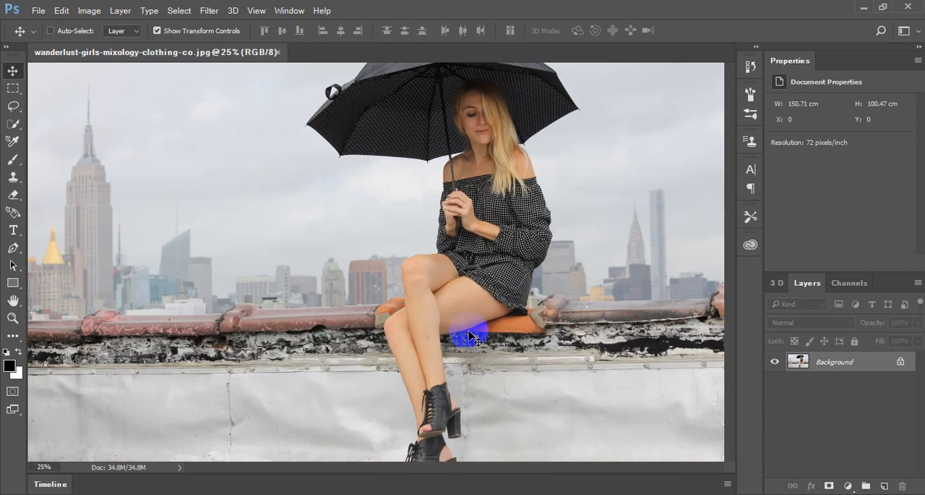
pyautogui.scroll(2, 485, 284)
pyautogui.scroll(-1, 485, 288)
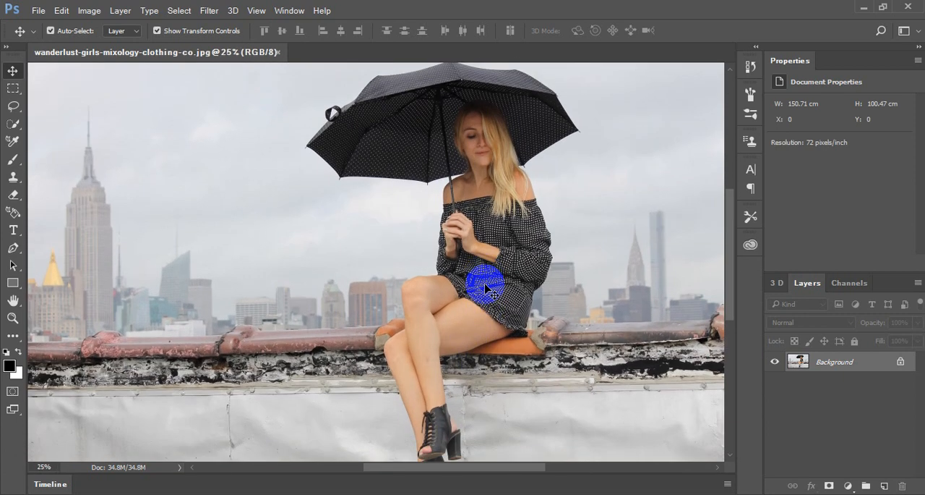
# - Duplicate the Background layer and keep the copy selected
pyautogui.hotkey('ctrl', 'j')
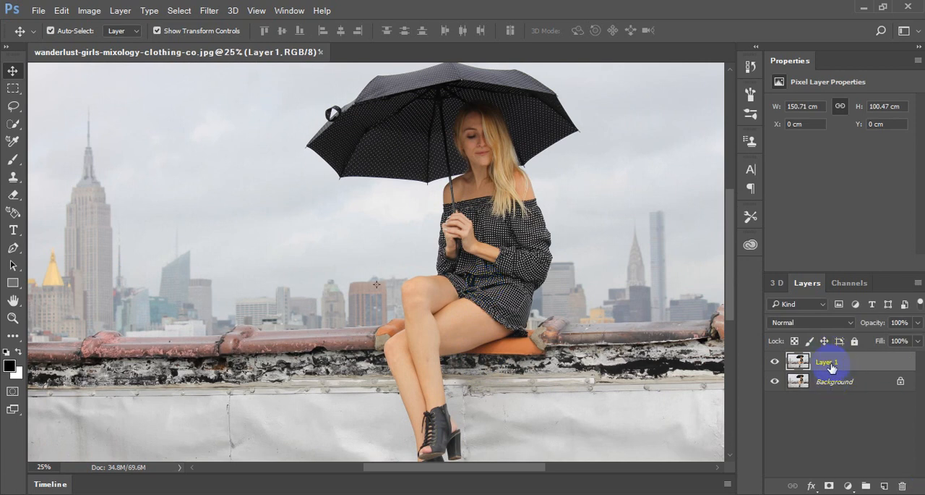
pyautogui.click(824, 428)
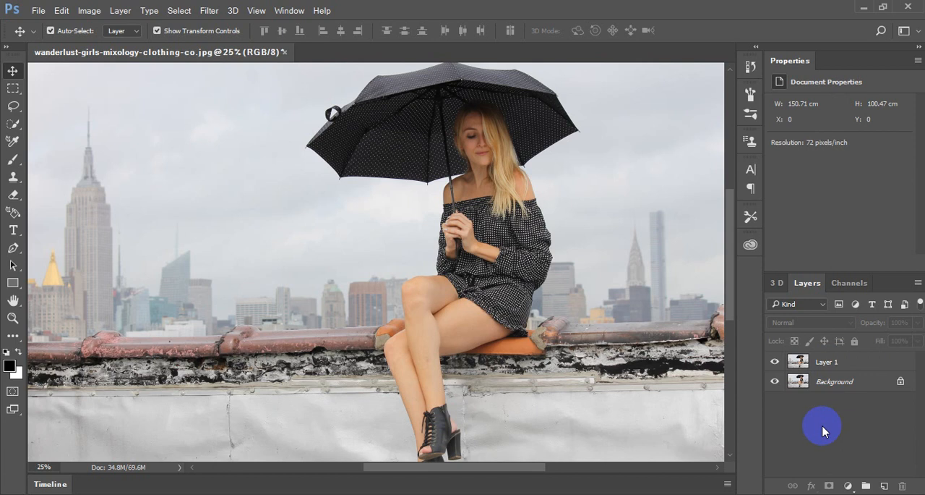
pyautogui.click(817, 365)
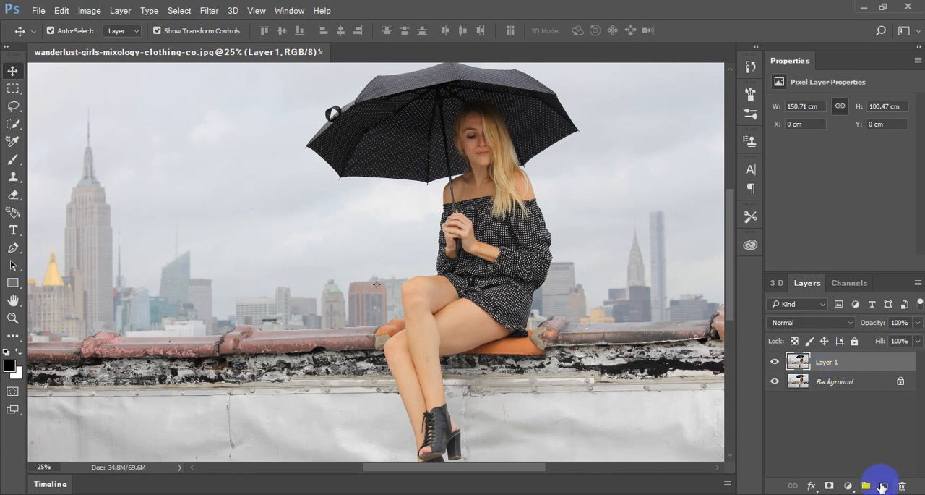
pyautogui.click(120, 10)
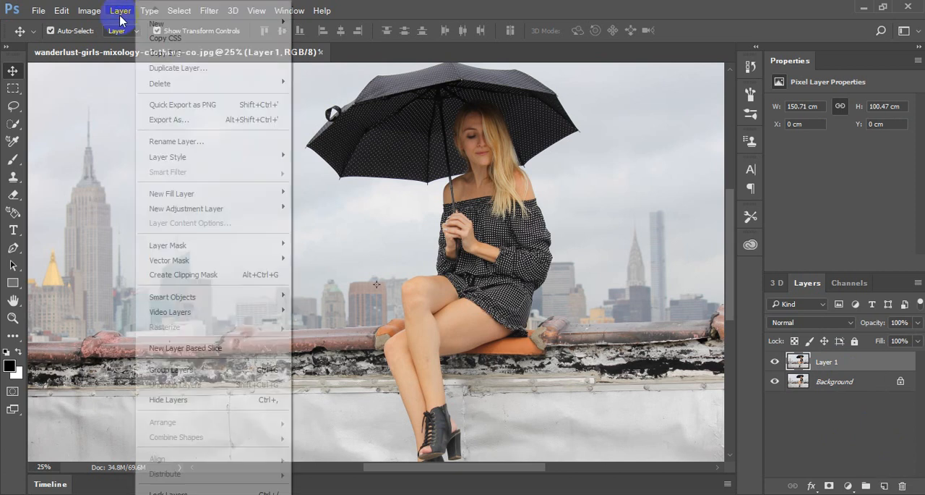
pyautogui.moveTo(159, 23)
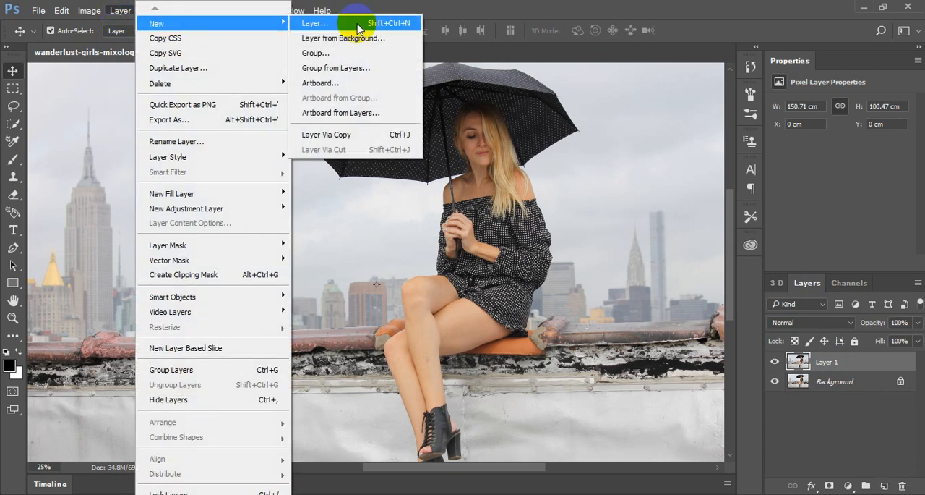
pyautogui.click(651, 15)
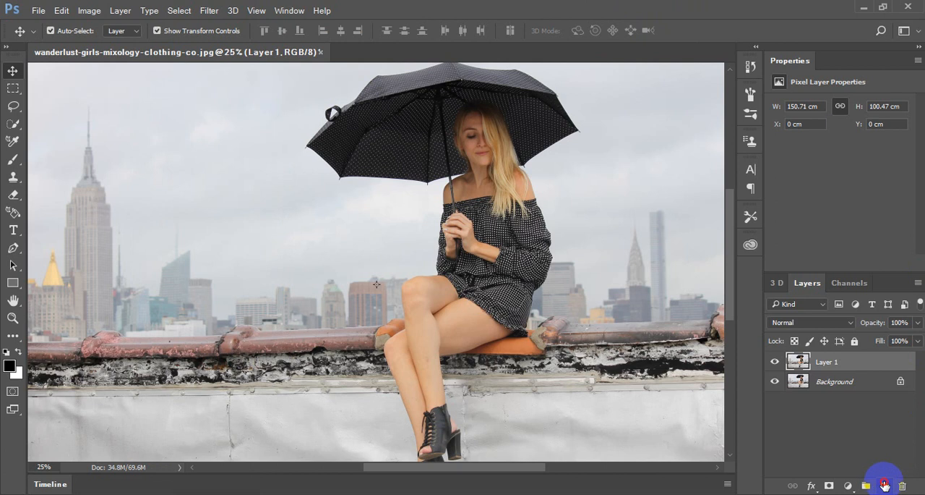
# - Add a new empty layer above the duplicated photo layer and rename it Rain
pyautogui.click(885, 485)
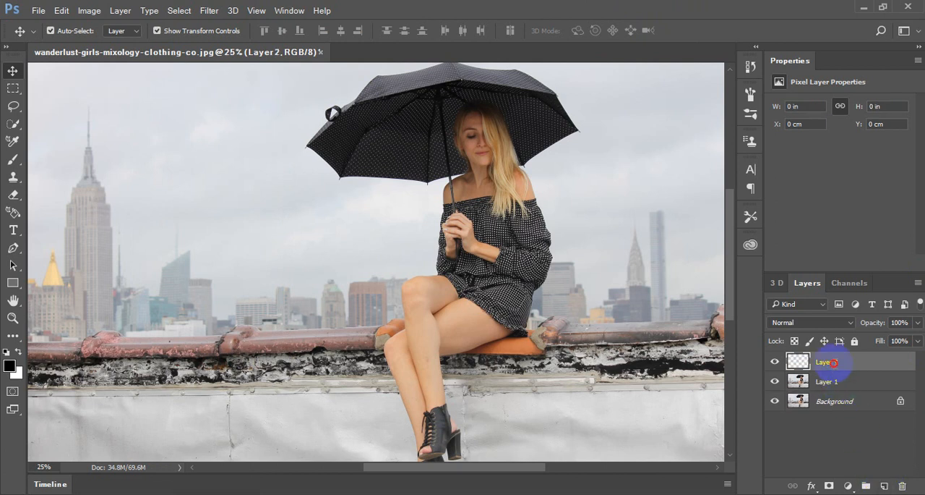
pyautogui.doubleClick(833, 362)
pyautogui.write('R')
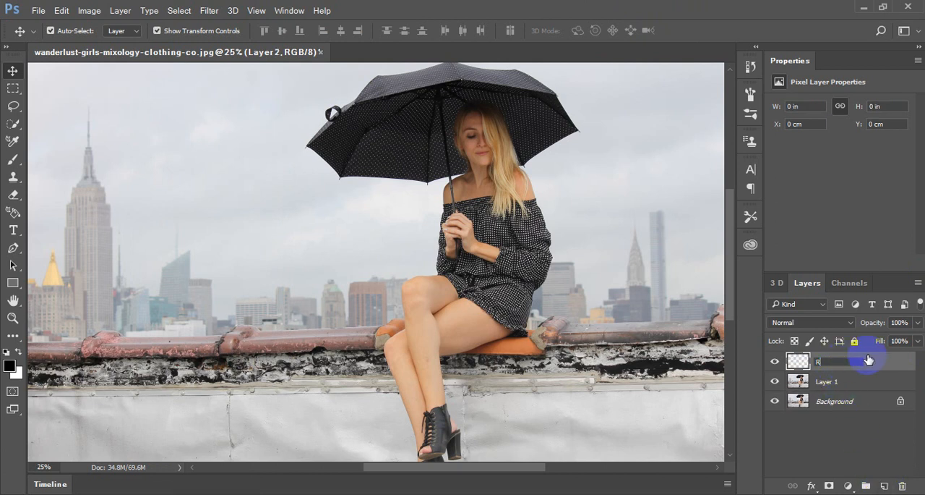
pyautogui.write('ain')
pyautogui.press('Return')
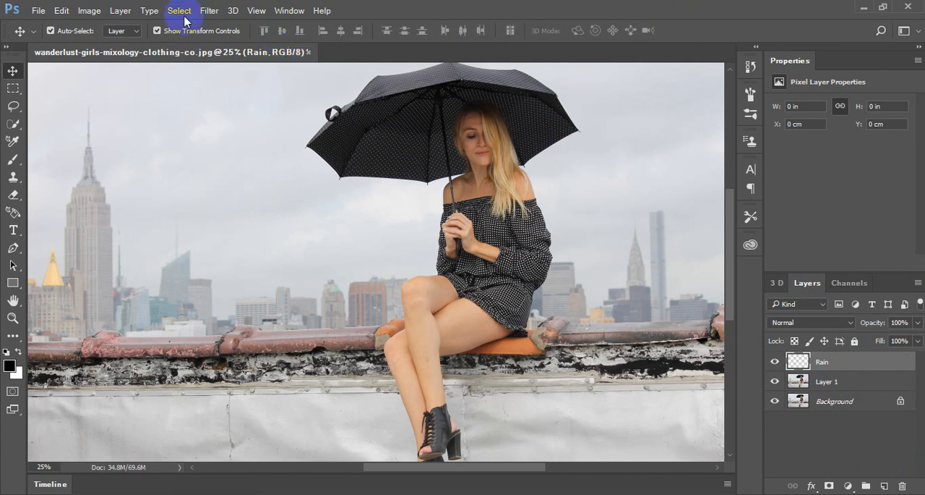
# - Fill the Rain layer with black in Normal mode at 100% opacity
pyautogui.click(89, 15)
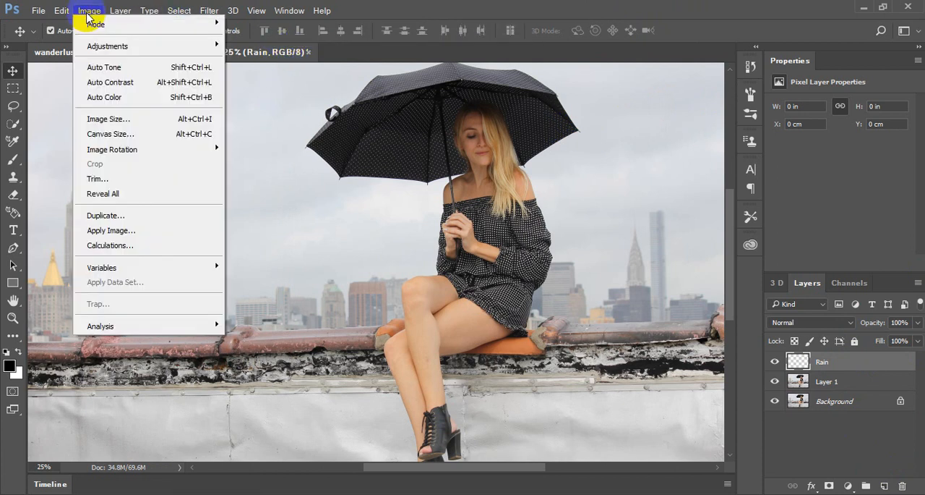
pyautogui.click(62, 11)
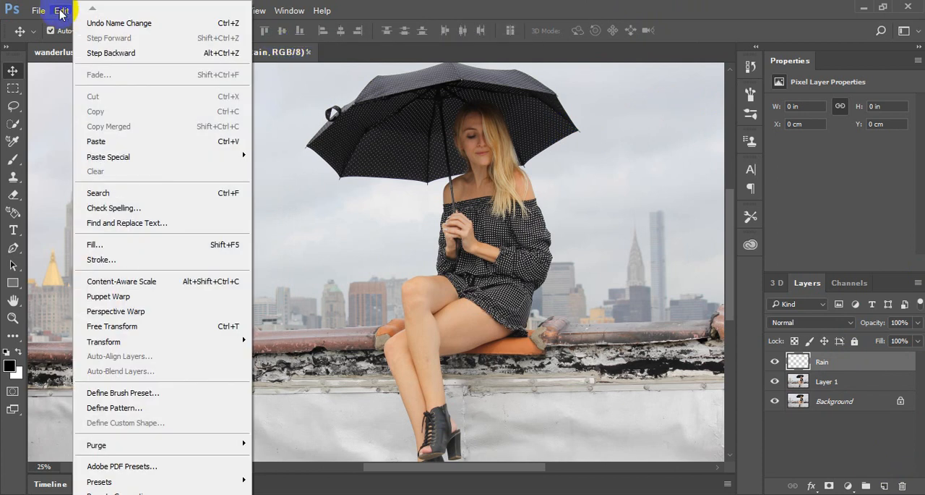
pyautogui.click(61, 11)
pyautogui.click(62, 12)
pyautogui.click(822, 366)
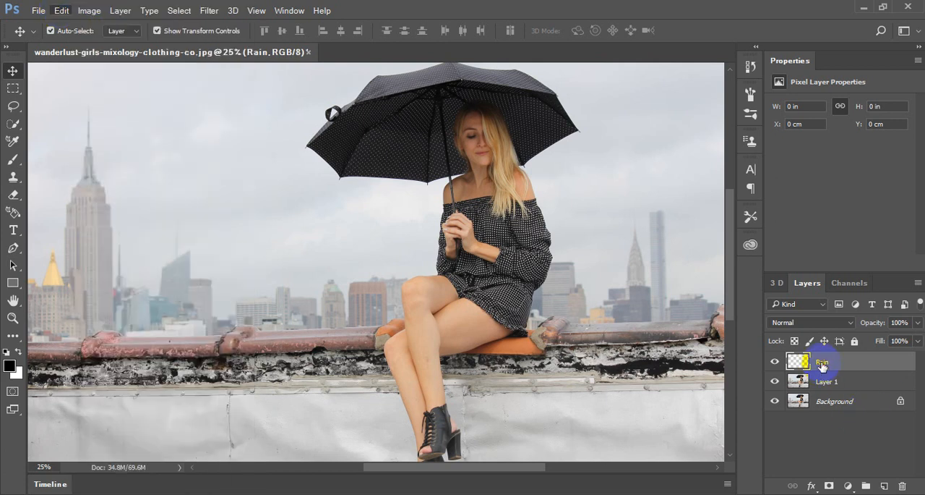
pyautogui.click(63, 11)
pyautogui.click(124, 243)
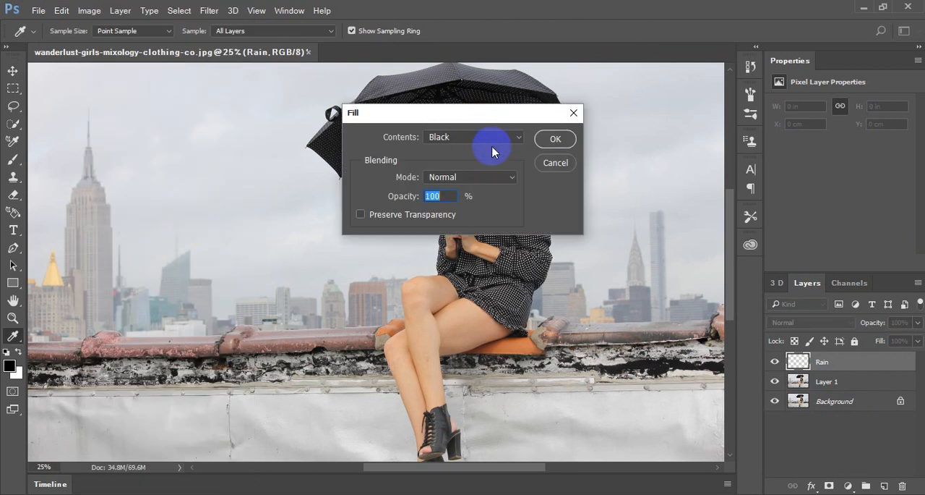
pyautogui.click(554, 142)
pyautogui.click(554, 142)
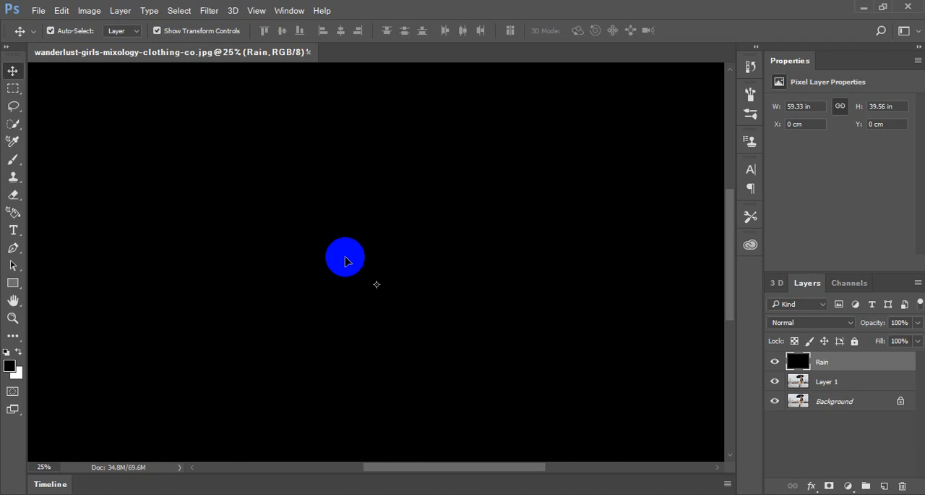
# - Start the Add Noise filter on the Rain layer with Gaussian distribution and Monochromatic enabled
pyautogui.click(211, 12)
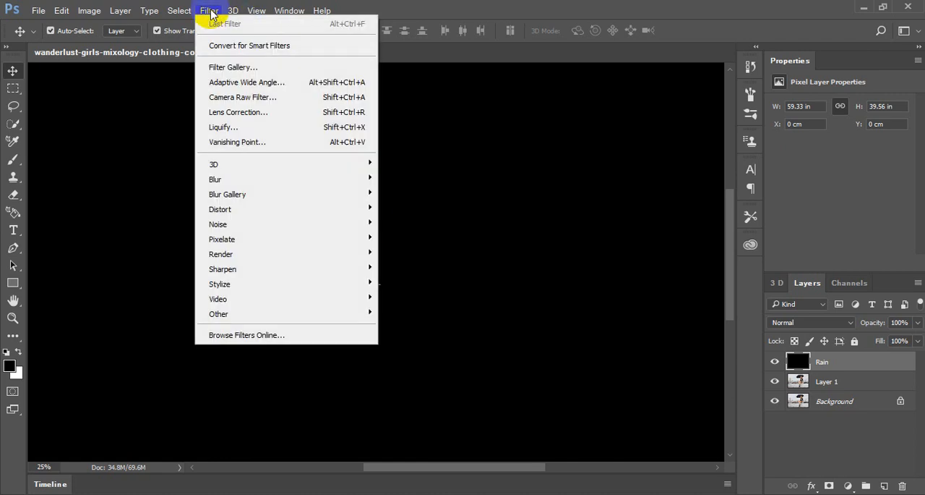
pyautogui.moveTo(309, 229)
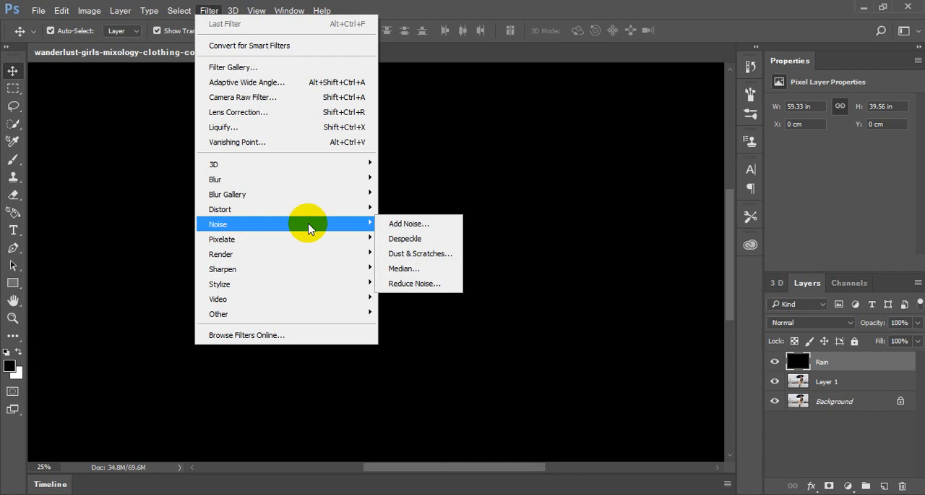
pyautogui.click(409, 226)
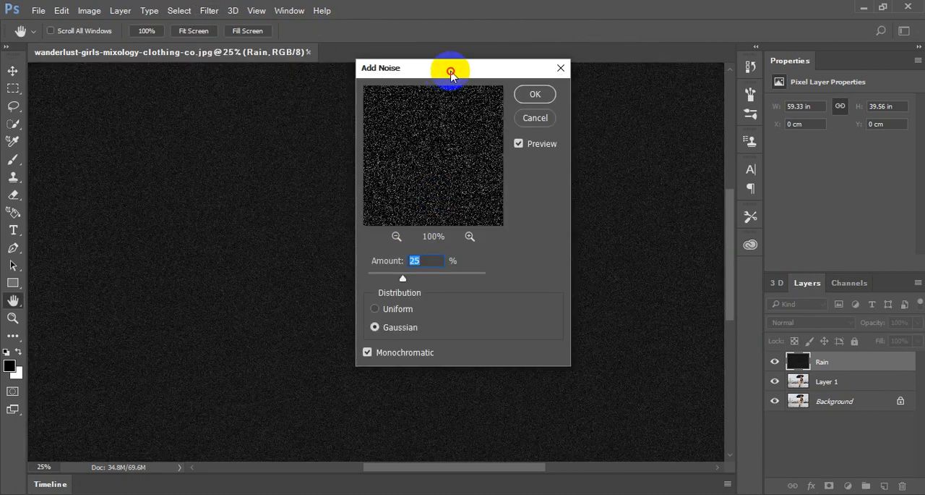
pyautogui.moveTo(450, 72); pyautogui.dragTo(480, 69)
pyautogui.click(428, 307)
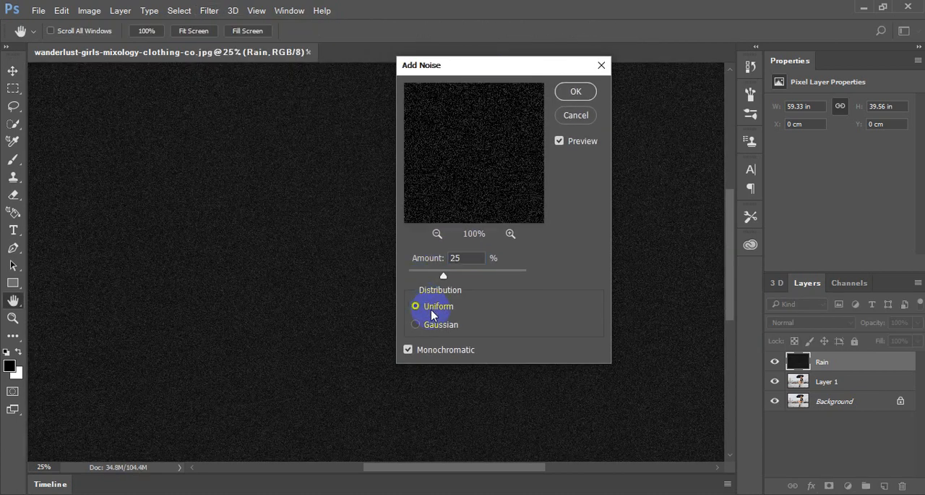
pyautogui.click(436, 326)
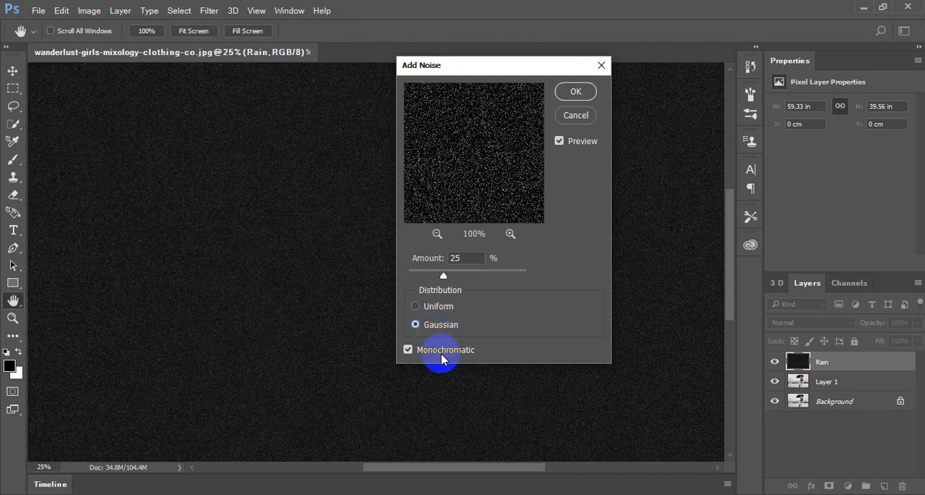
pyautogui.click(443, 355)
pyautogui.click(442, 356)
# - Try noise amounts of 50% and 30% for the Rain layer's Add Noise filter
pyautogui.click(468, 257)
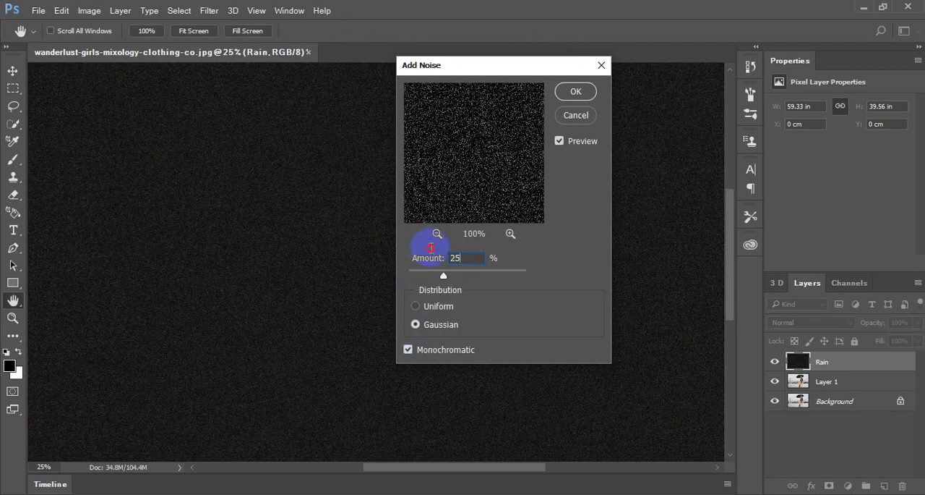
pyautogui.click(427, 250)
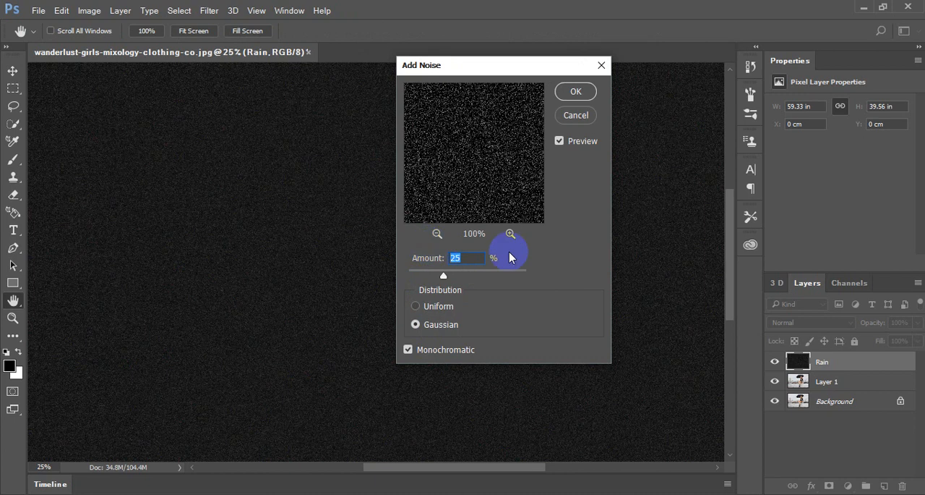
pyautogui.write('50')
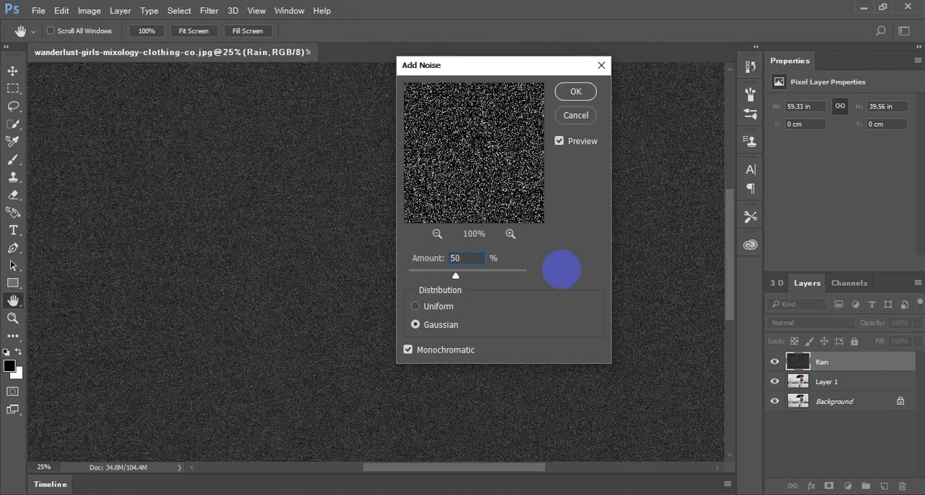
pyautogui.press('BackSpace')
pyautogui.press('BackSpace')
pyautogui.write('30')
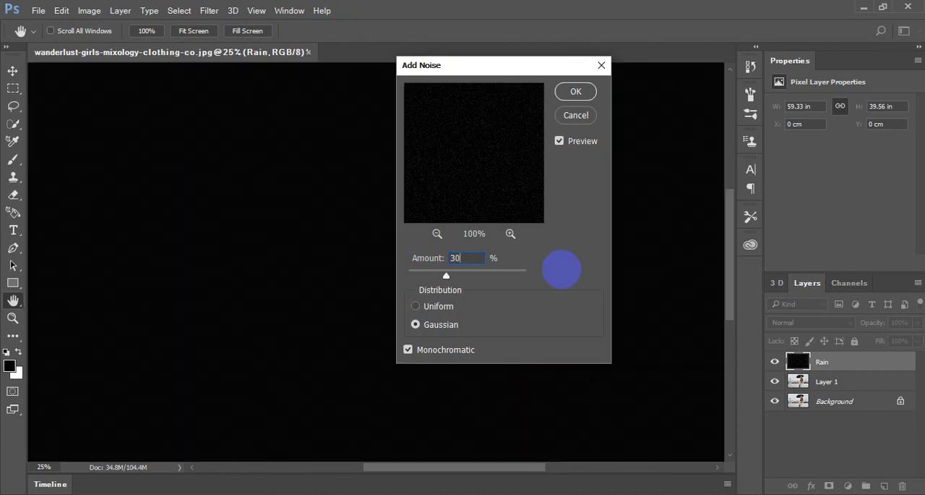
# - Set the noise amount to 25%, check the grain in the filter preview, and apply the filter to the Rain layer
pyautogui.press('BackSpace')
pyautogui.press('BackSpace')
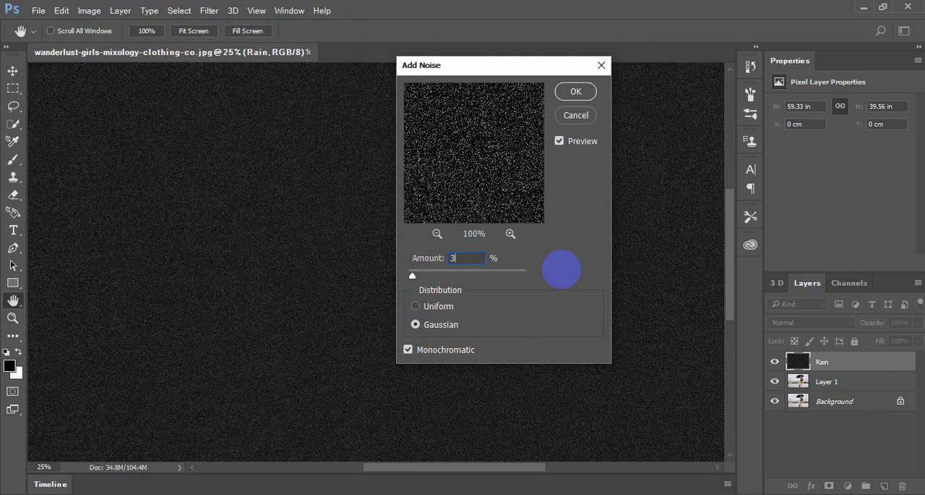
pyautogui.write('25')
pyautogui.click(511, 232)
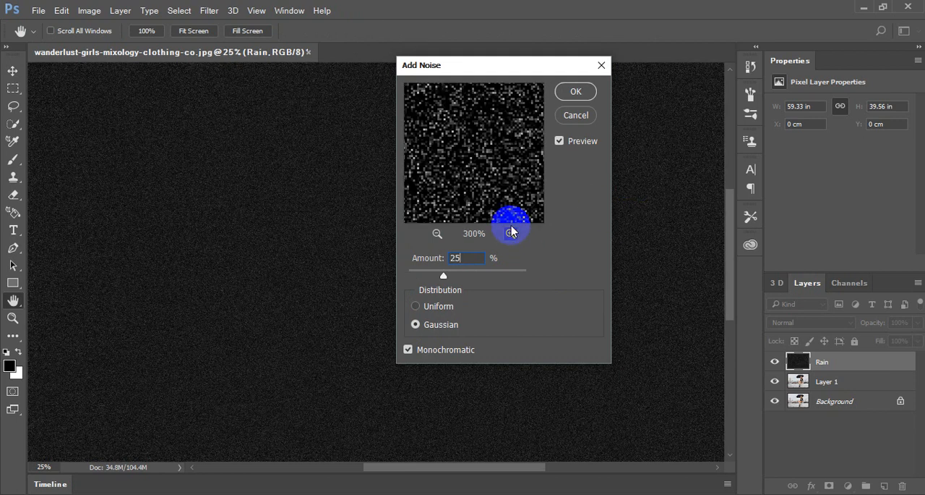
pyautogui.click(510, 233)
pyautogui.click(510, 233)
pyautogui.click(438, 233)
pyautogui.click(437, 233)
pyautogui.click(437, 233)
pyautogui.click(437, 233)
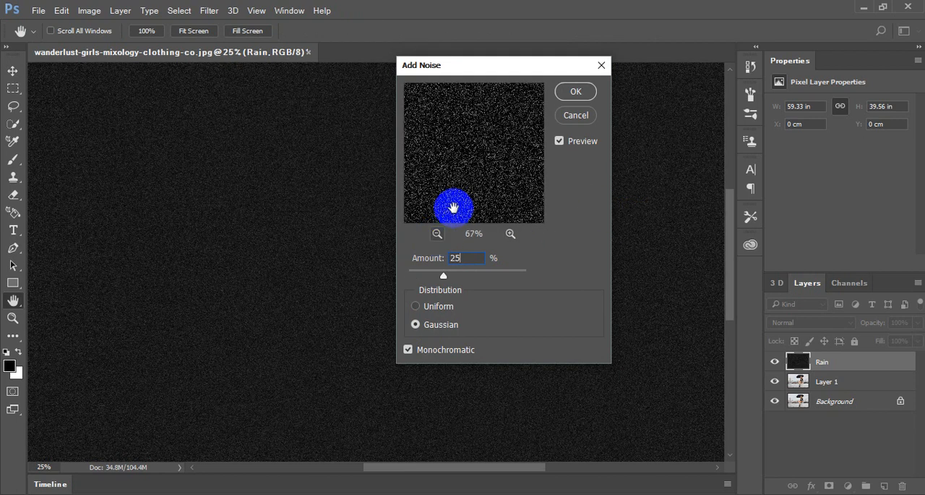
pyautogui.click(512, 233)
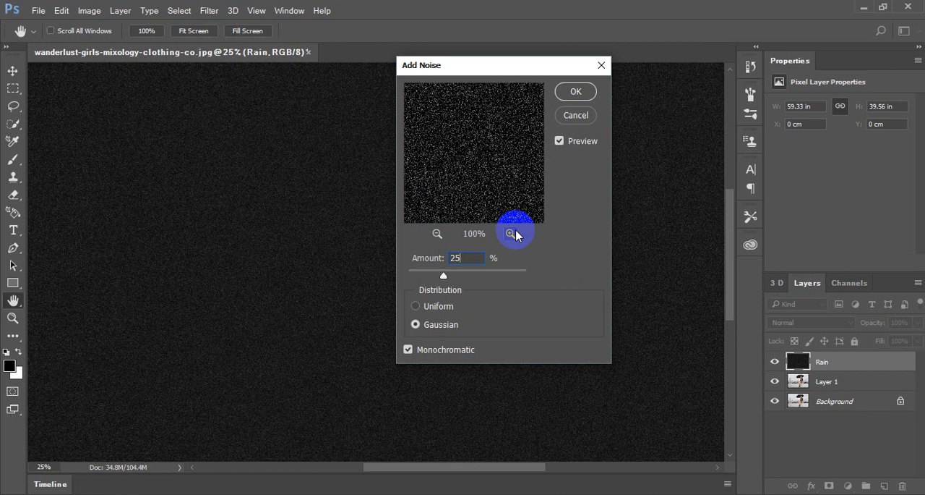
pyautogui.click(574, 94)
# - Scale the Rain layer to 400% in both width and height and commit the transformation
pyautogui.press('v')
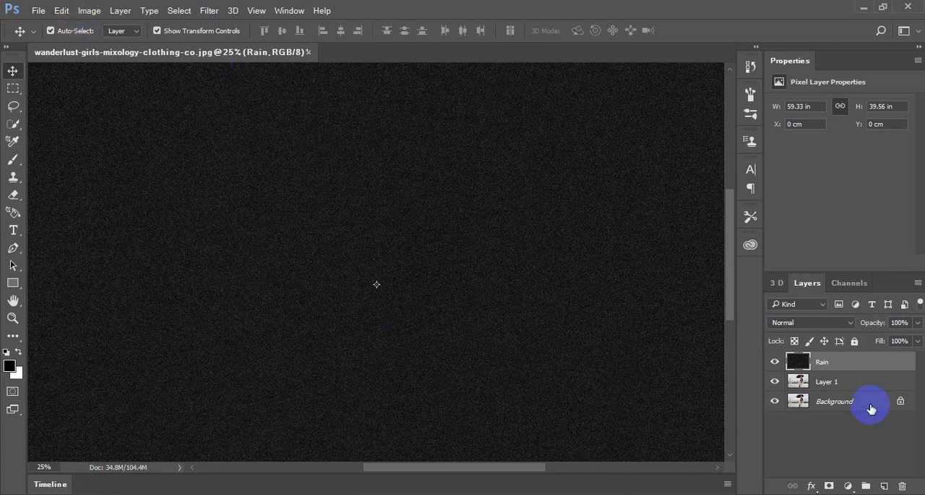
pyautogui.click(61, 12)
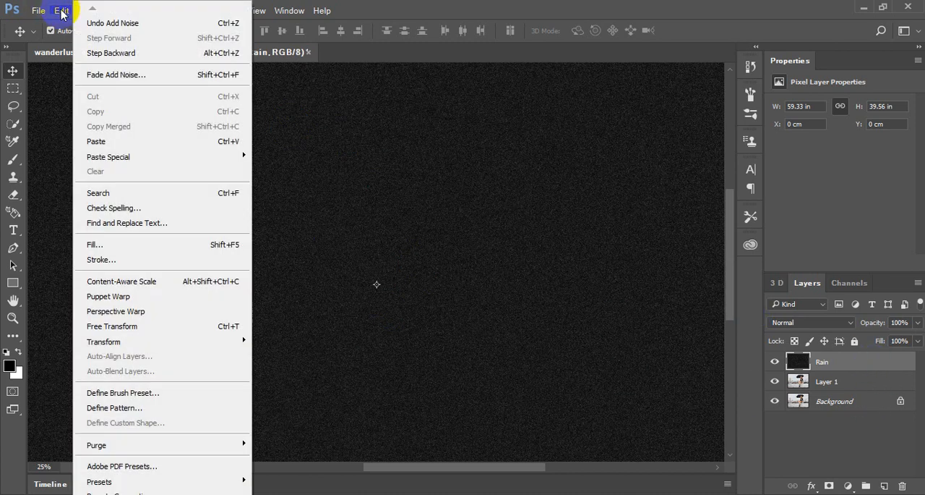
pyautogui.moveTo(136, 342)
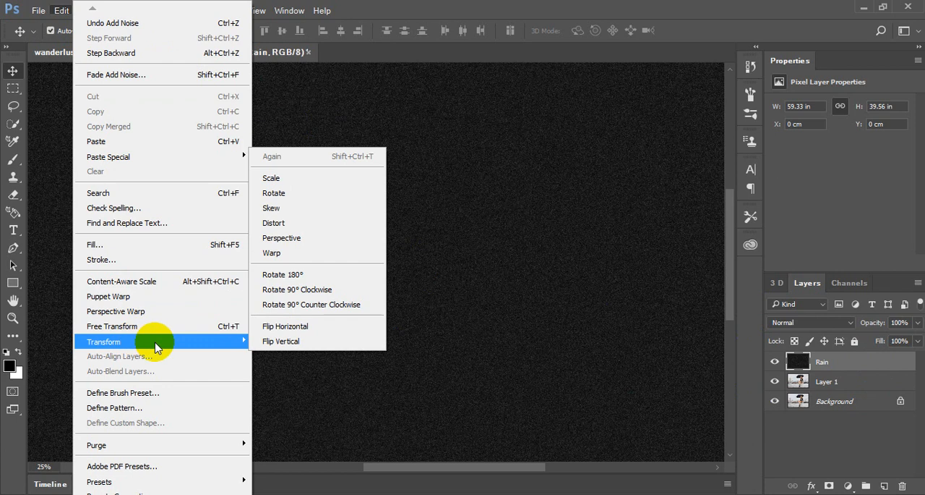
pyautogui.click(299, 178)
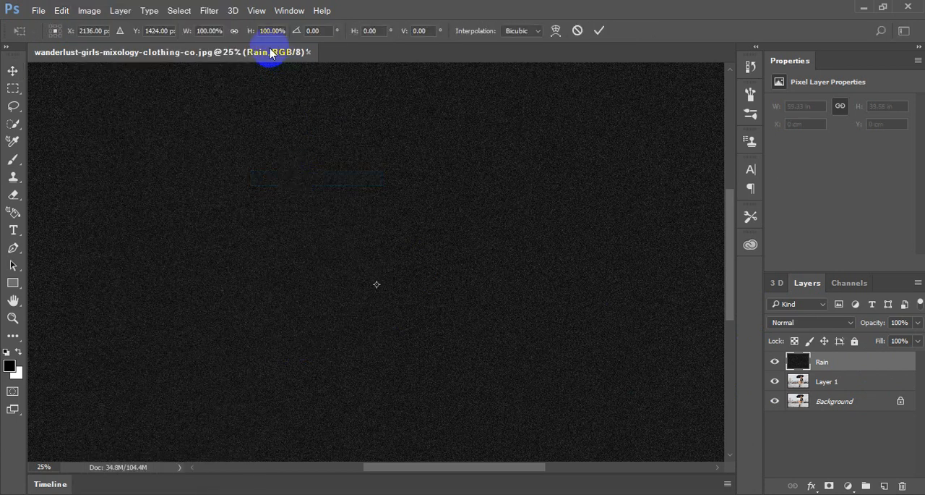
pyautogui.click(233, 31)
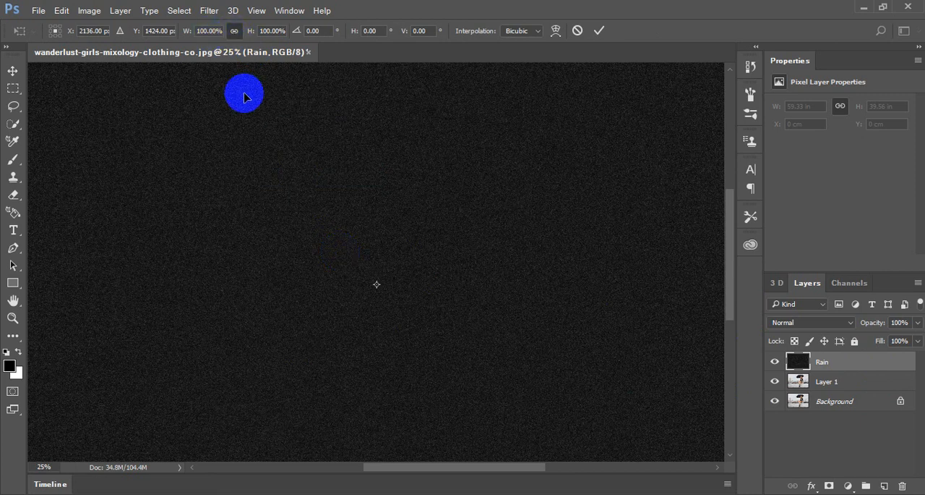
pyautogui.click(235, 33)
pyautogui.click(210, 30)
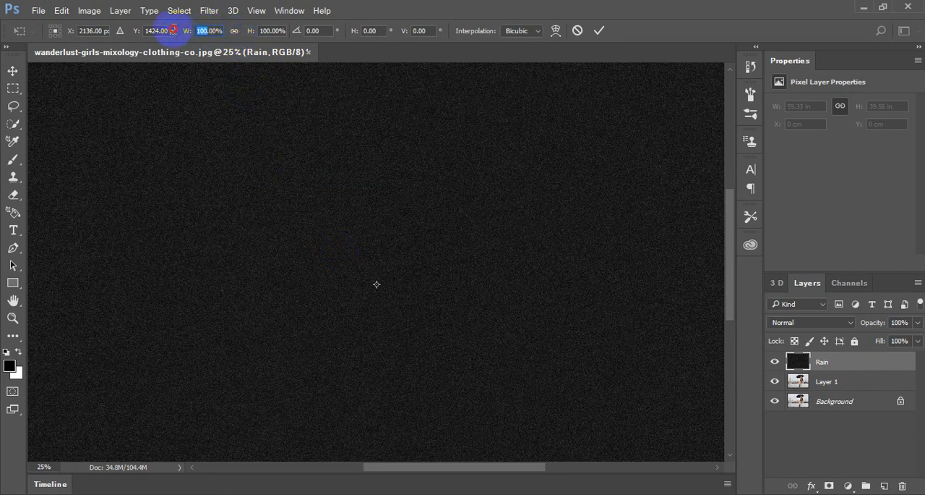
pyautogui.write('400')
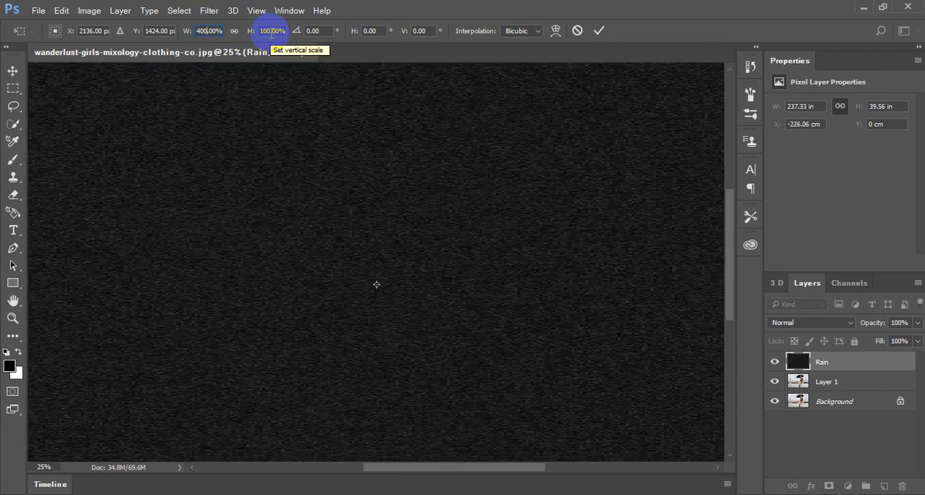
pyautogui.click(251, 31)
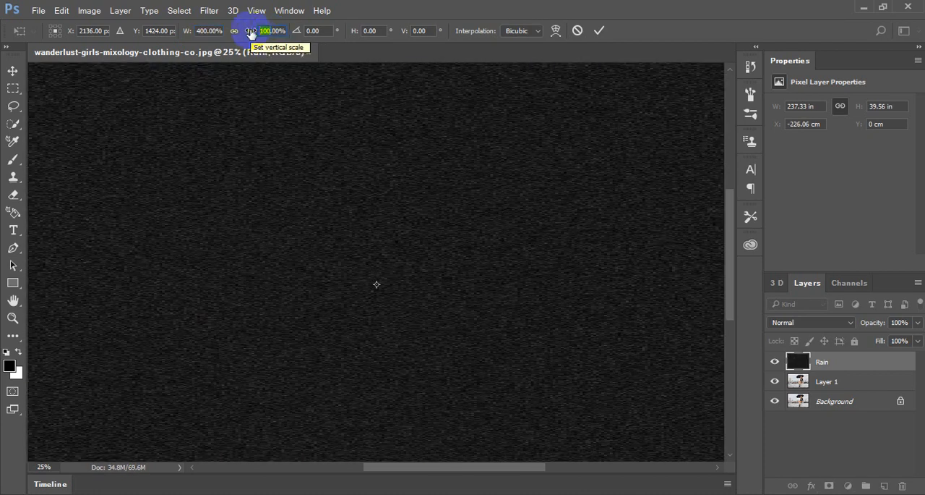
pyautogui.write('400')
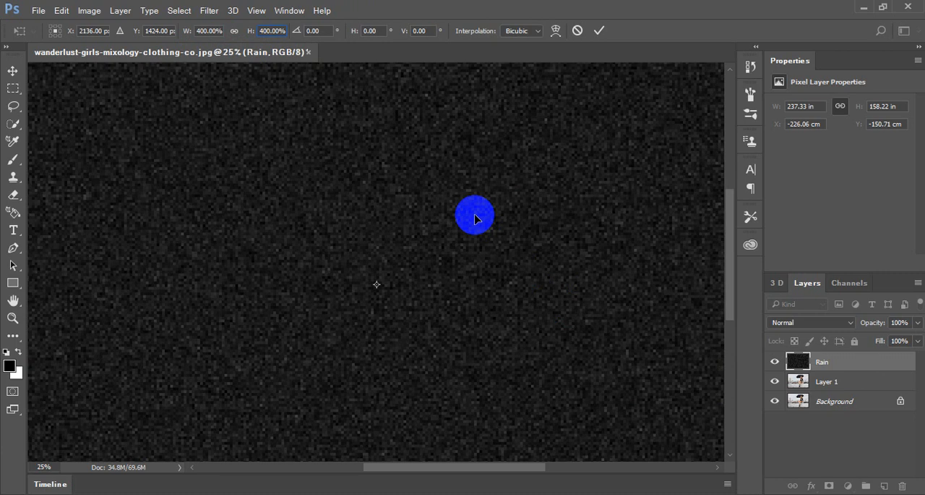
pyautogui.click(600, 32)
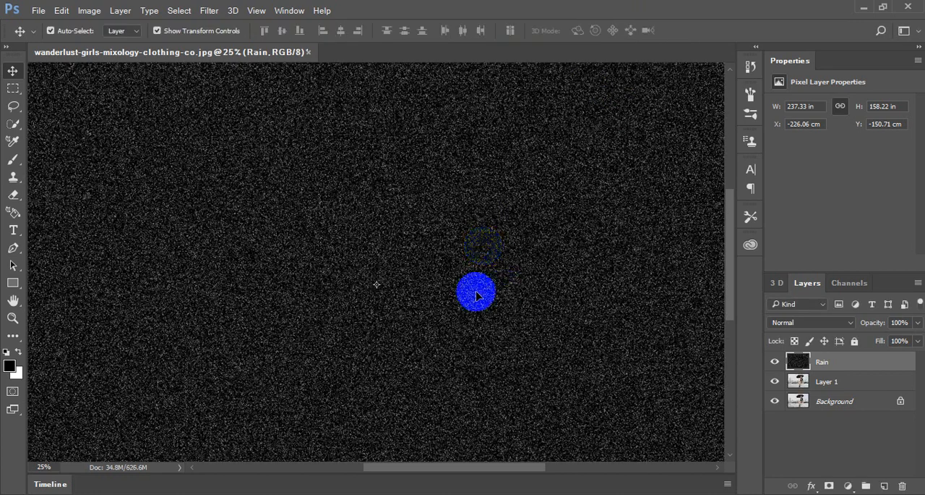
# - Examine the enlarged noise on the Rain layer across the canvas at different magnifications
pyautogui.scroll(-1, 467, 301)
pyautogui.scroll(1, 461, 354)
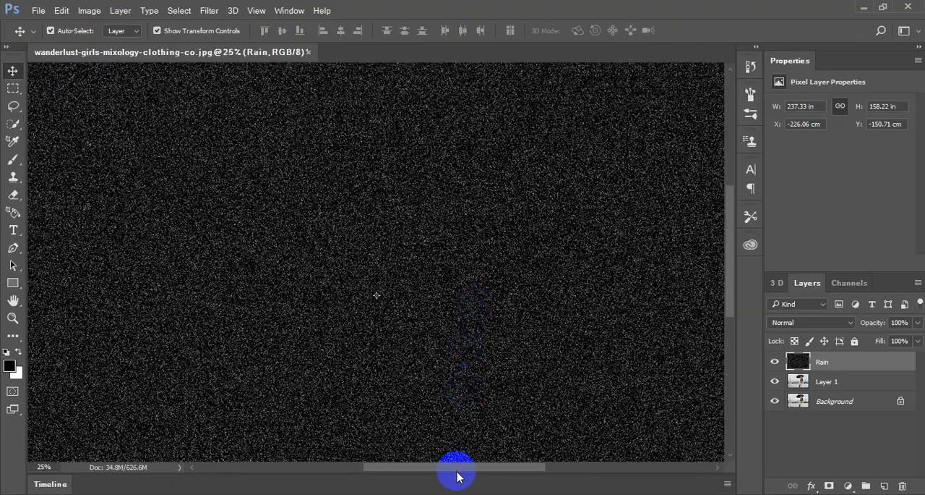
pyautogui.moveTo(458, 468); pyautogui.dragTo(557, 467)
pyautogui.hscroll(-3, 469, 448)
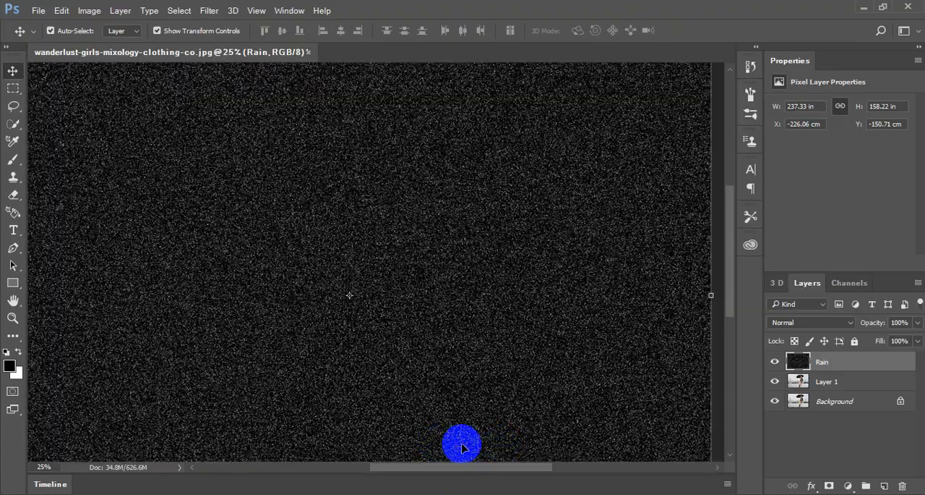
pyautogui.hotkey('ctrl', '-')
pyautogui.hotkey('ctrl', '-')
pyautogui.hotkey('ctrl', '+')
pyautogui.hotkey('ctrl', '+')
pyautogui.hotkey('ctrl', '+')
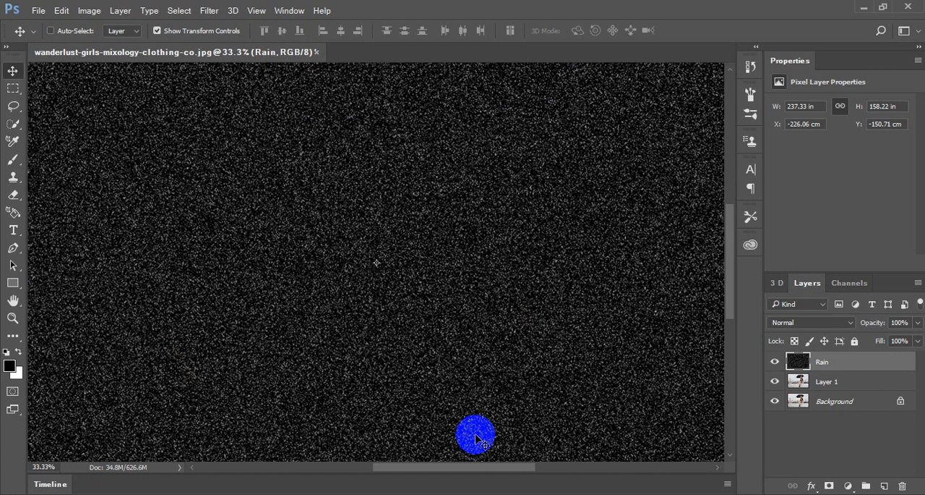
pyautogui.hotkey('ctrl', '-')
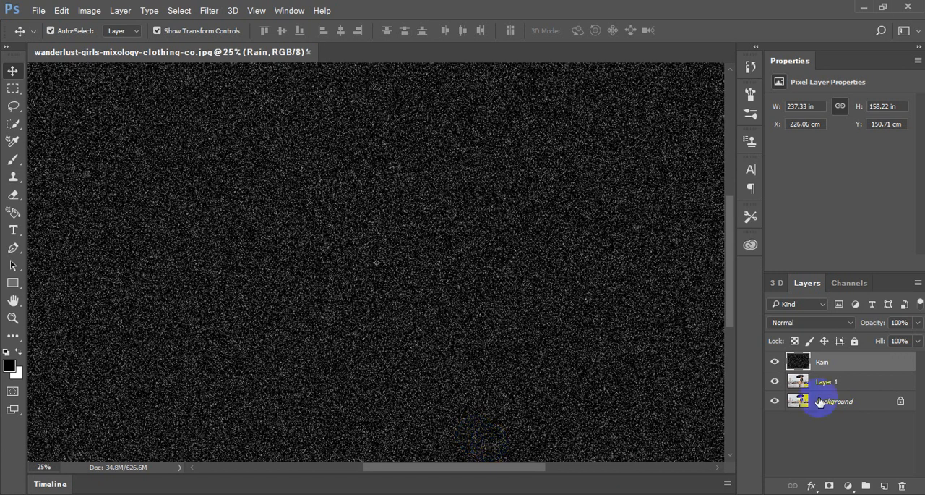
# - Change the Rain layer's blend mode to Screen and check the noise over the woman and umbrella
pyautogui.click(846, 322)
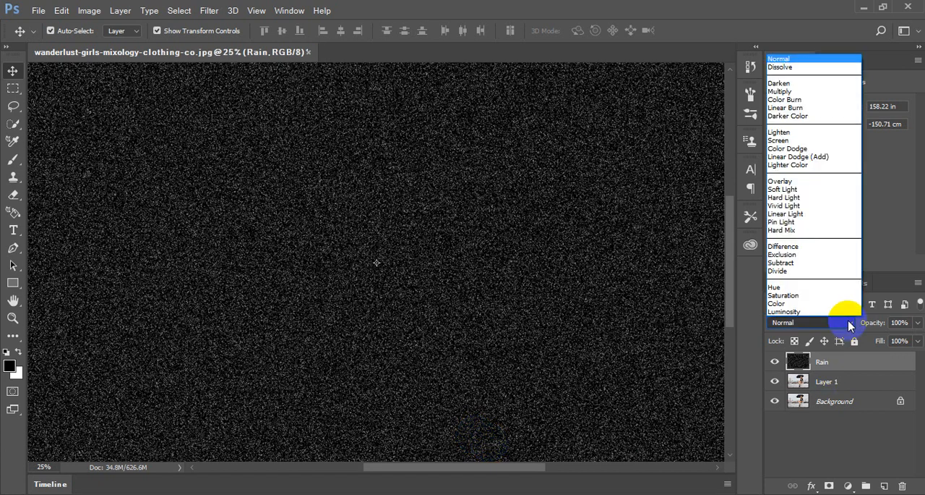
pyautogui.click(788, 140)
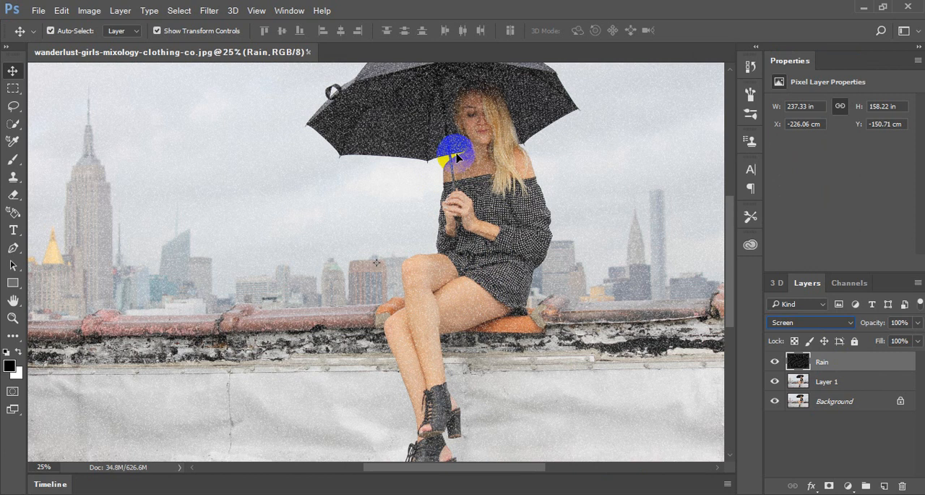
pyautogui.hotkey('ctrl', '+')
pyautogui.hotkey('ctrl', '+')
pyautogui.hotkey('ctrl', '+')
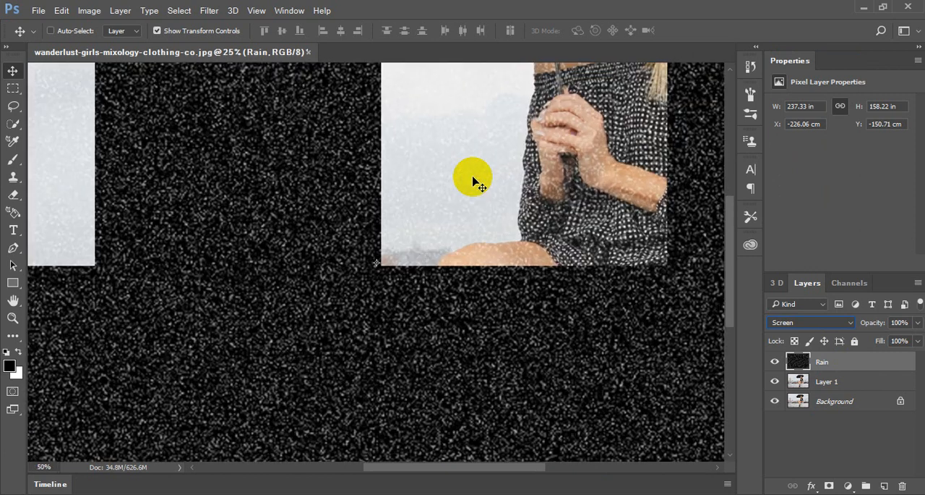
pyautogui.moveTo(475, 181); pyautogui.dragTo(223, 458)
pyautogui.moveTo(302, 262); pyautogui.dragTo(516, 179)
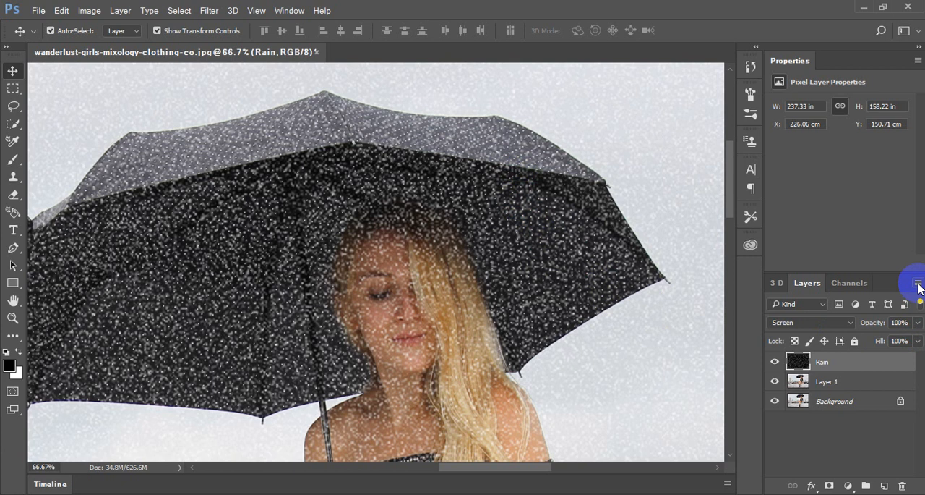
# - Convert the Rain layer to a smart object
pyautogui.rightClick(858, 361)
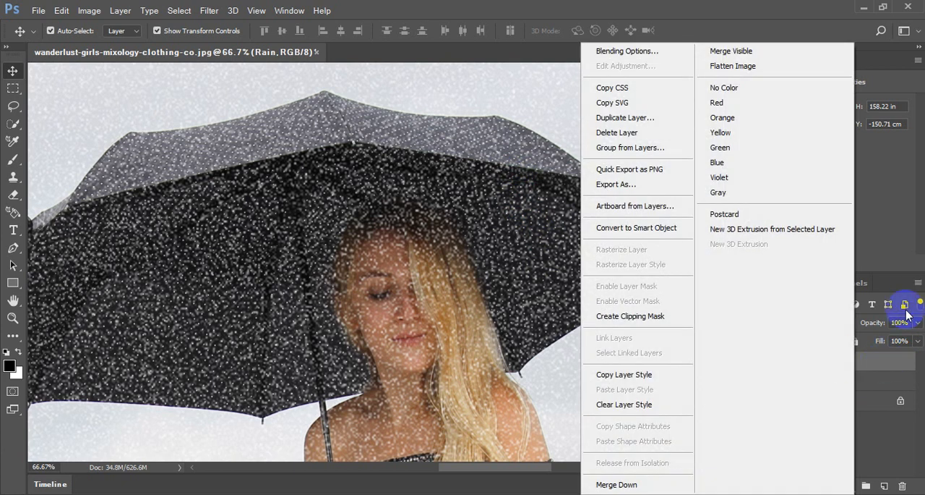
pyautogui.click(918, 284)
pyautogui.click(918, 283)
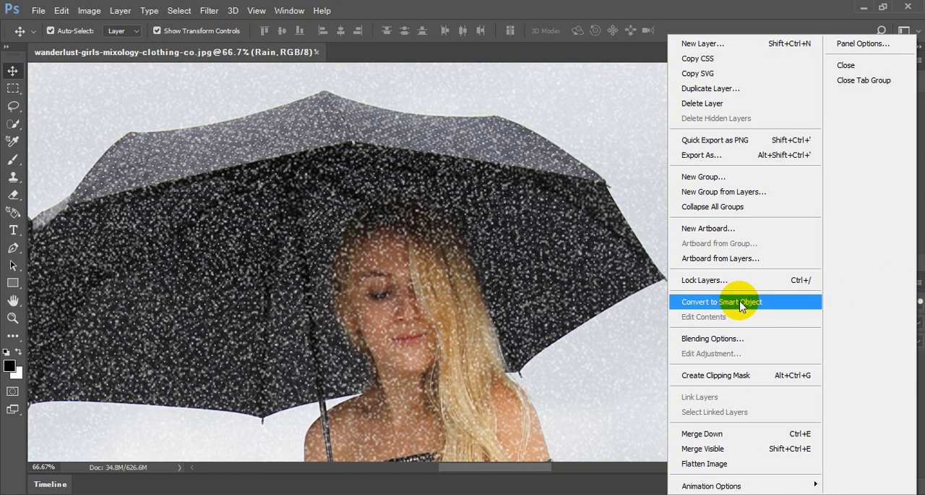
pyautogui.click(741, 303)
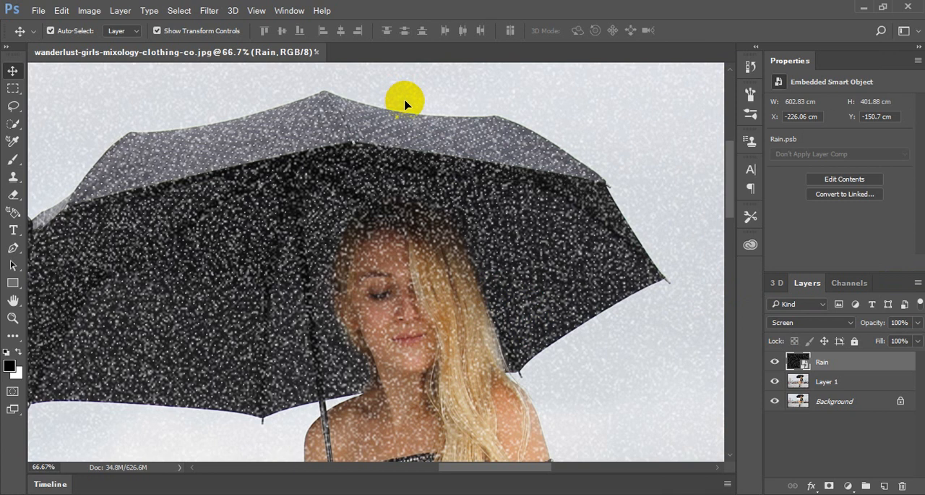
# - Start the Motion Blur filter on the Rain smart object with a distance of 45 pixels
pyautogui.click(213, 10)
pyautogui.moveTo(245, 179)
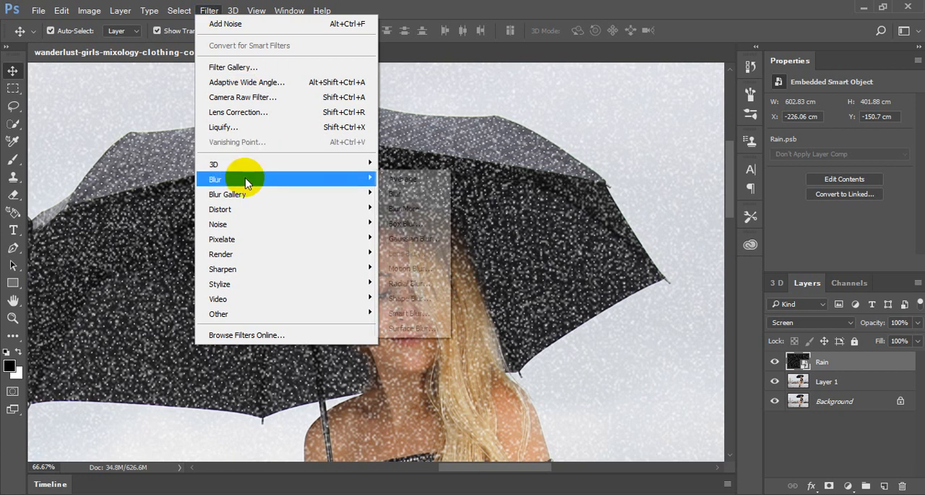
pyautogui.click(409, 268)
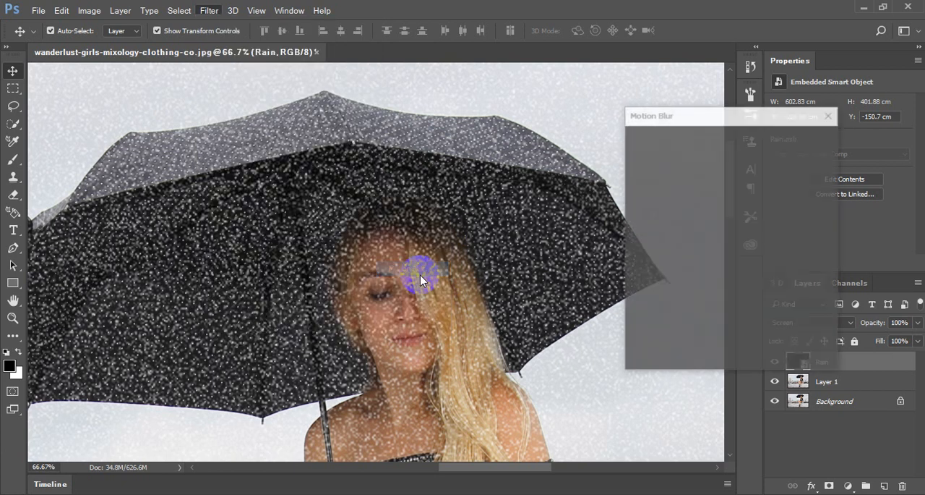
pyautogui.moveTo(673, 361)
pyautogui.mouseDown()
pyautogui.moveTo(653, 372)
pyautogui.moveTo(665, 359)
pyautogui.mouseUp()
pyautogui.click(720, 233)
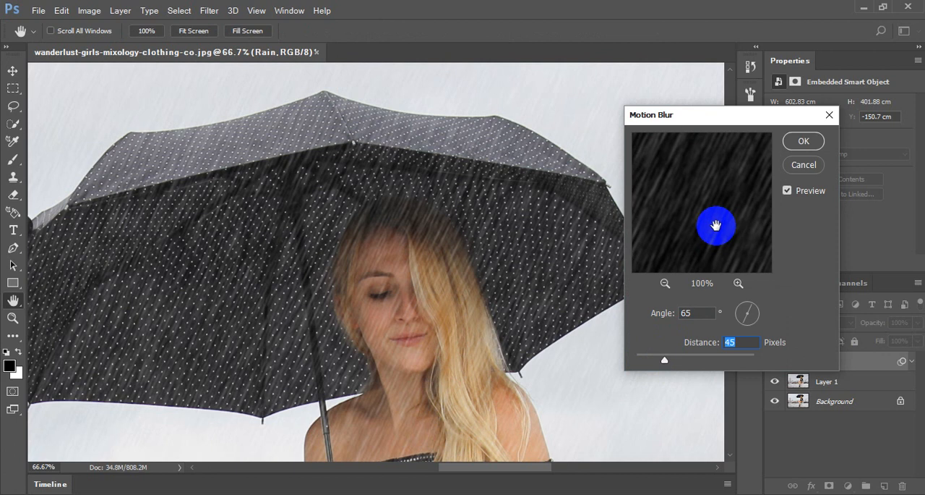
# - Try Motion Blur angles of 50, 90 and 75 degrees and check the rain direction over the woman and umbrella
pyautogui.click(659, 311)
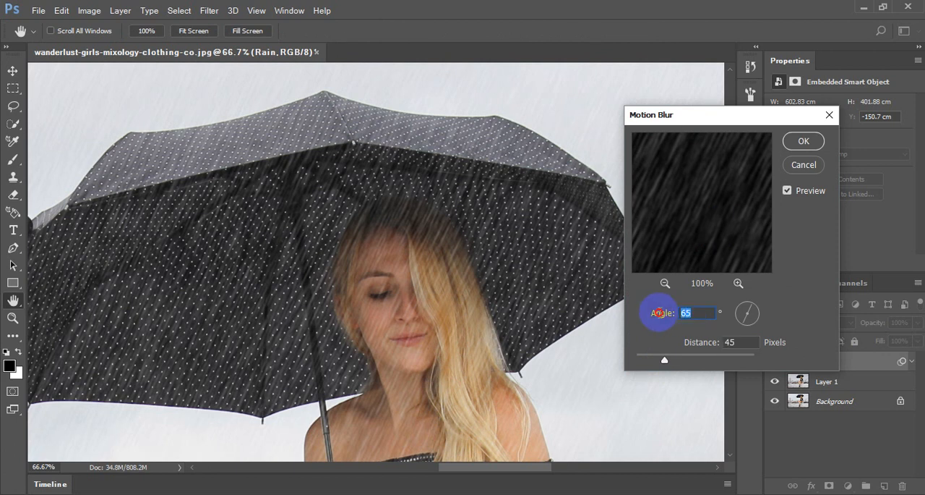
pyautogui.write('50')
pyautogui.doubleClick(696, 312)
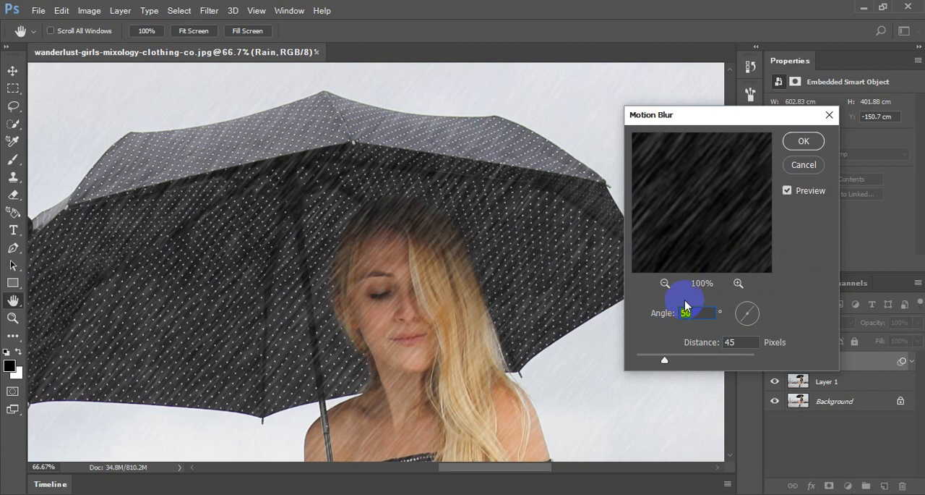
pyautogui.write('90')
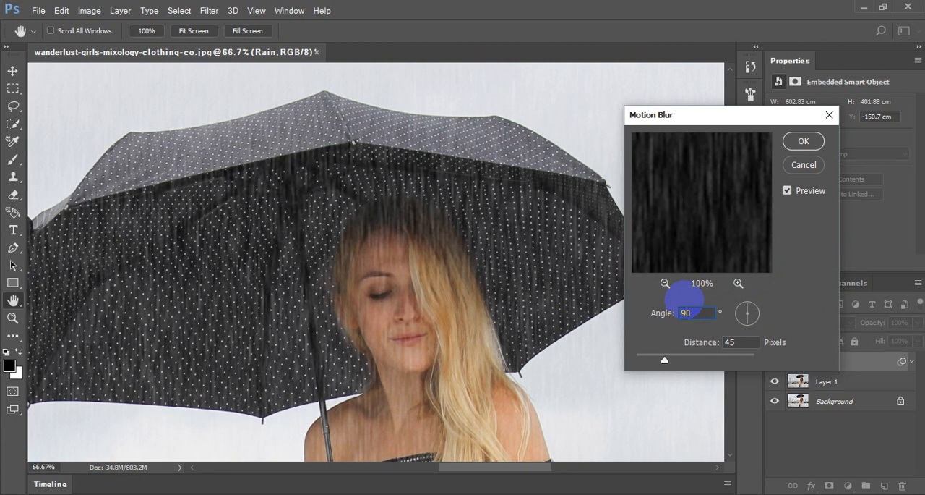
pyautogui.press('BackSpace')
pyautogui.press('BackSpace')
pyautogui.write('75')
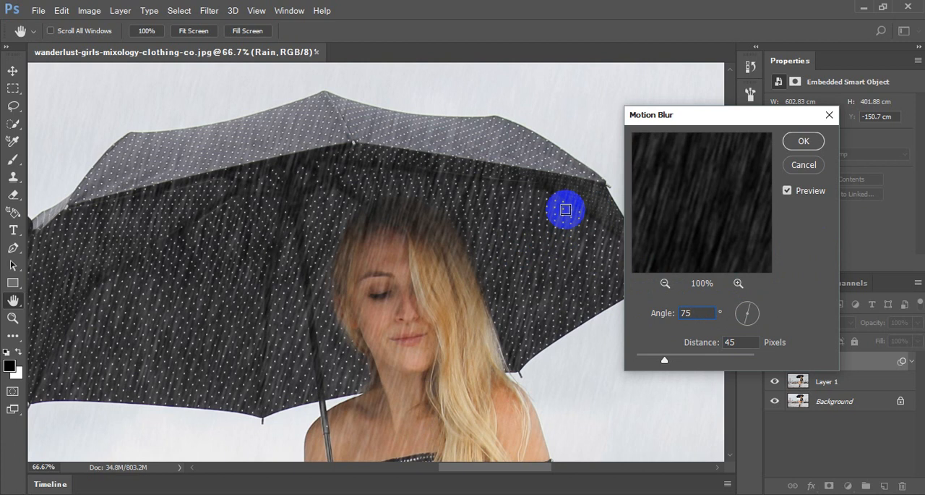
pyautogui.hotkey('ctrl', '-')
pyautogui.hotkey('ctrl', '-')
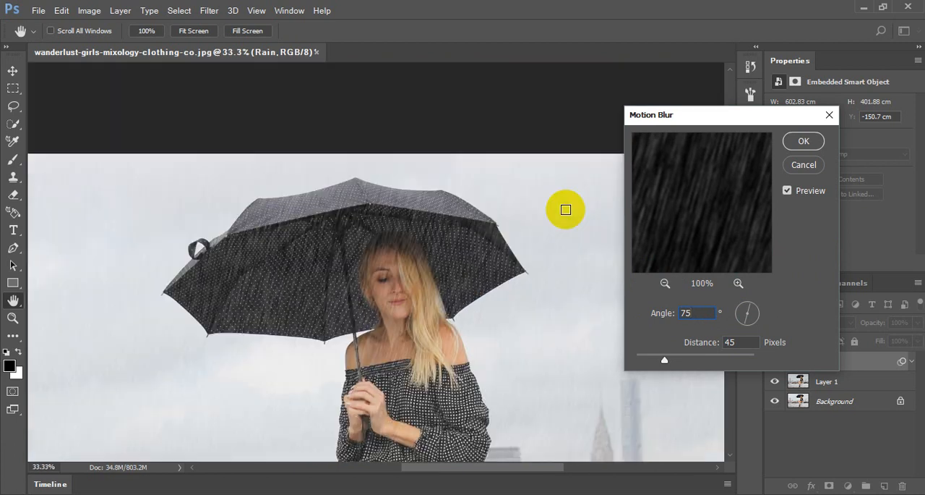
pyautogui.hotkey('ctrl', '+')
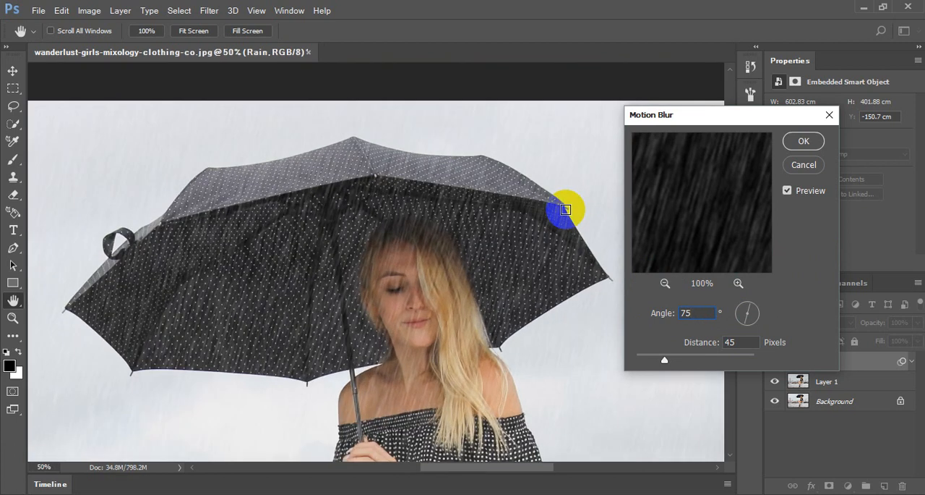
# - Return the Motion Blur angle to 65 degrees and check the slanted rain in a wider view
pyautogui.doubleClick(686, 313)
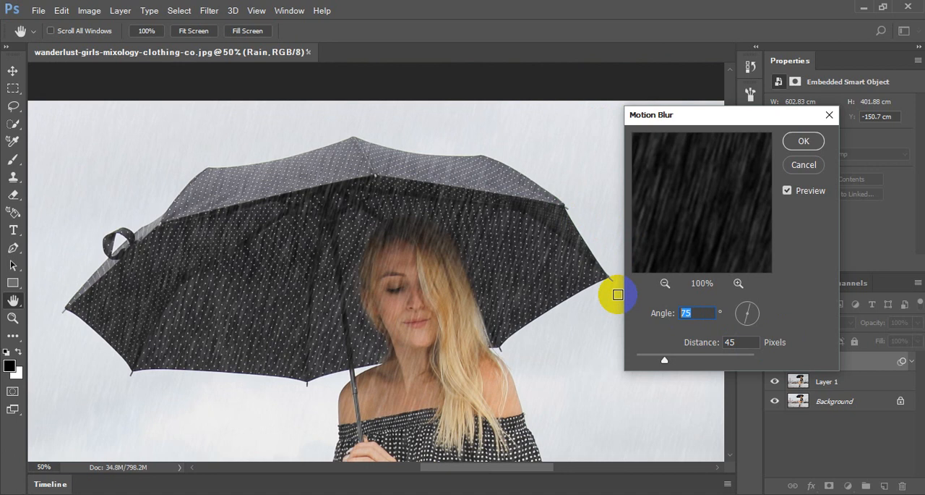
pyautogui.write('65')
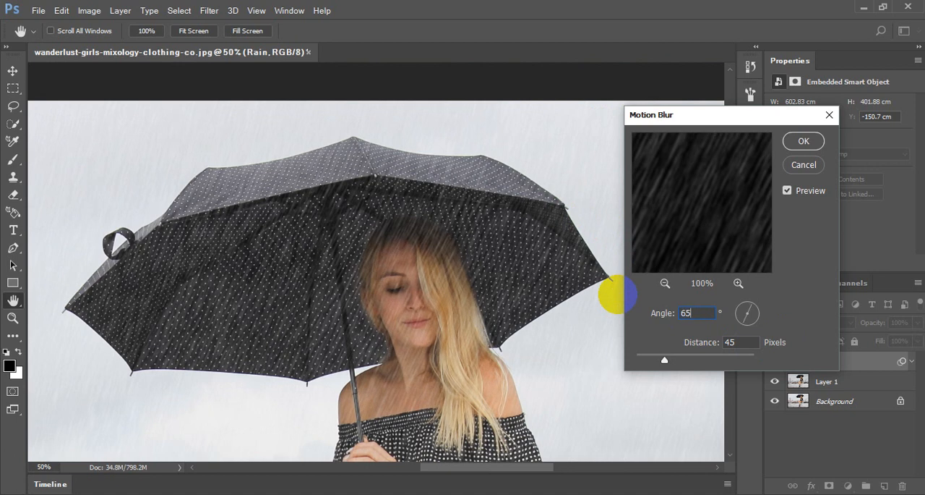
pyautogui.hotkey('ctrl', '-')
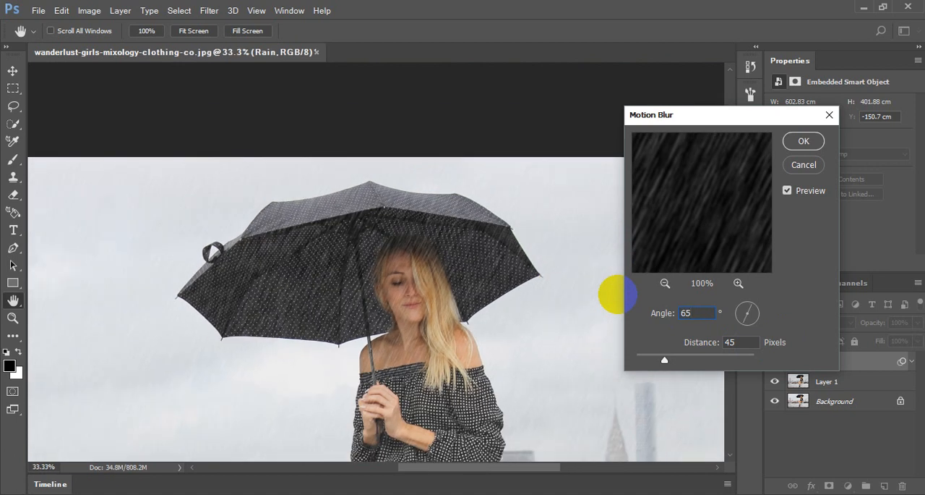
# - Try Motion Blur distances of 55 and 65 pixels, and settle on 75 pixels
pyautogui.doubleClick(733, 341)
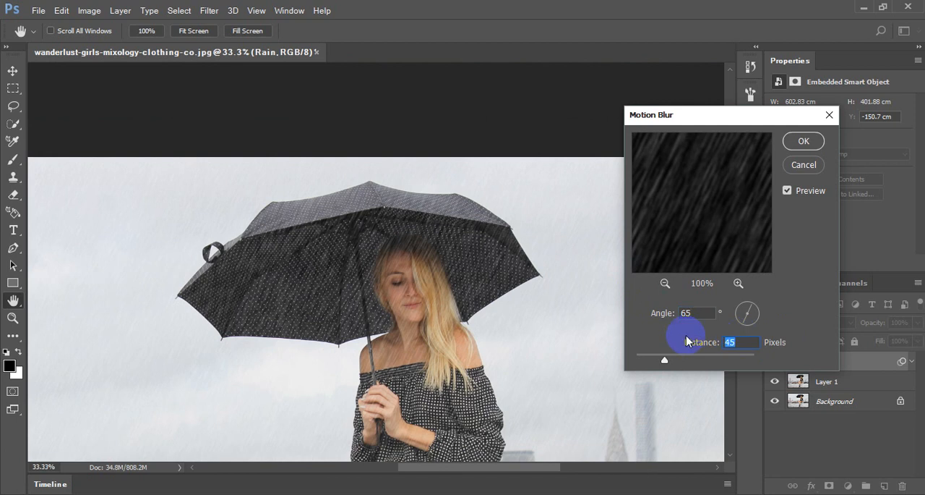
pyautogui.write('55')
pyautogui.press('BackSpace')
pyautogui.press('BackSpace')
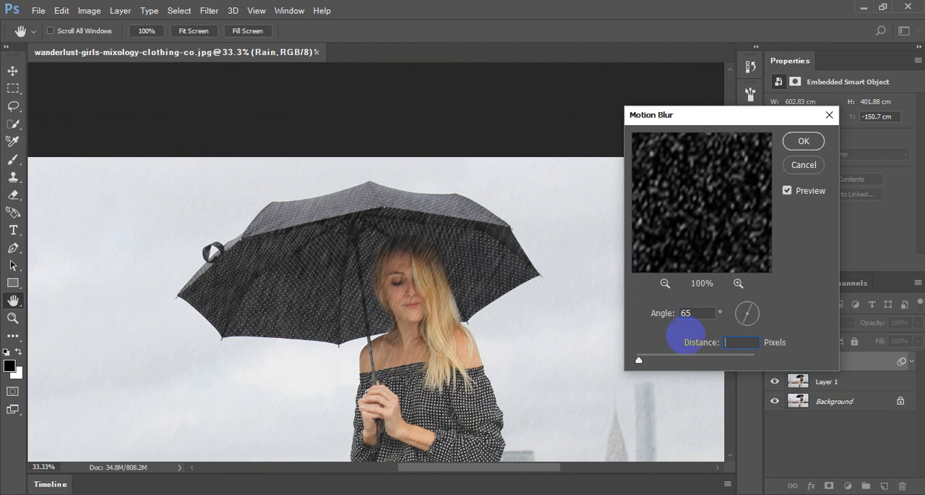
pyautogui.write('65')
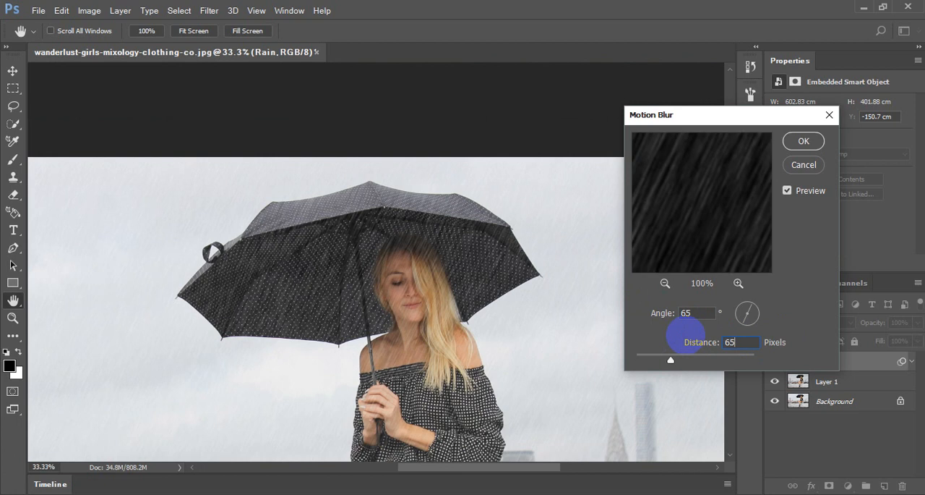
pyautogui.press('BackSpace')
pyautogui.press('BackSpace')
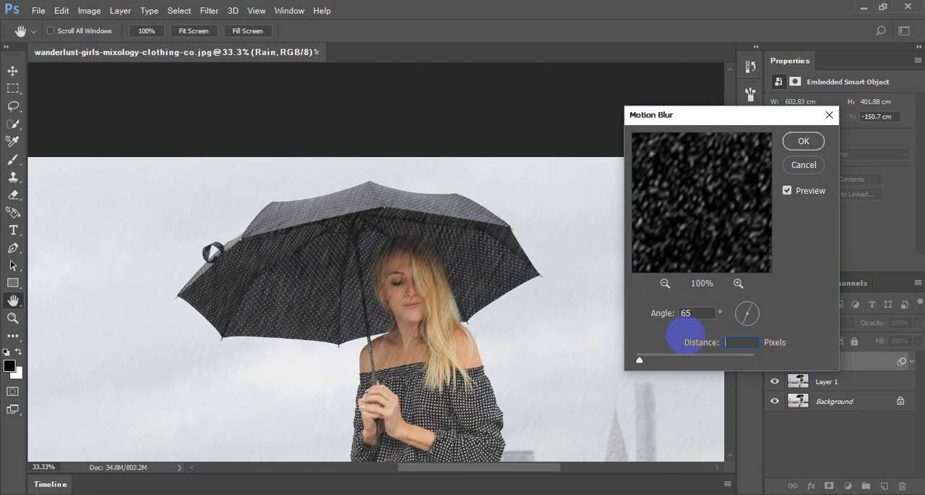
pyautogui.write('75')
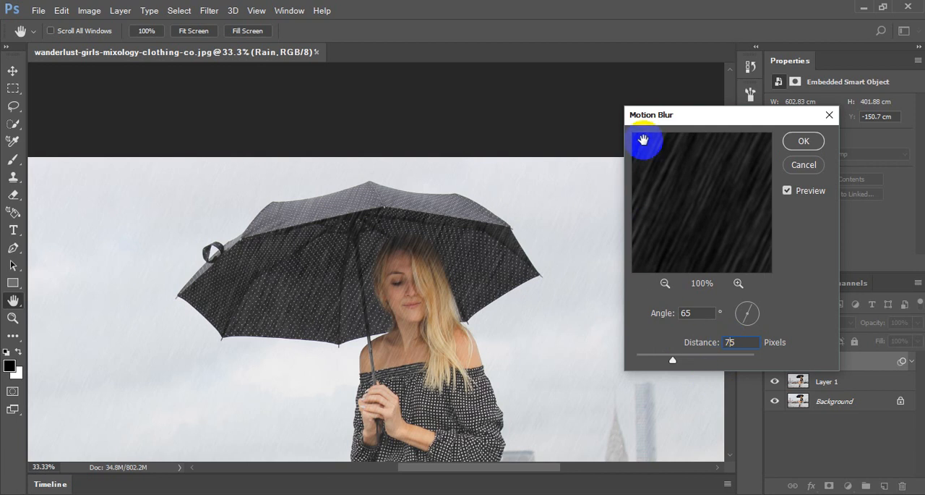
# - Examine the previewed rain streaks over the woman's hair and the umbrella at different magnifications
pyautogui.keyDown('ctrl'); pyautogui.click(459, 268); pyautogui.keyUp('ctrl')
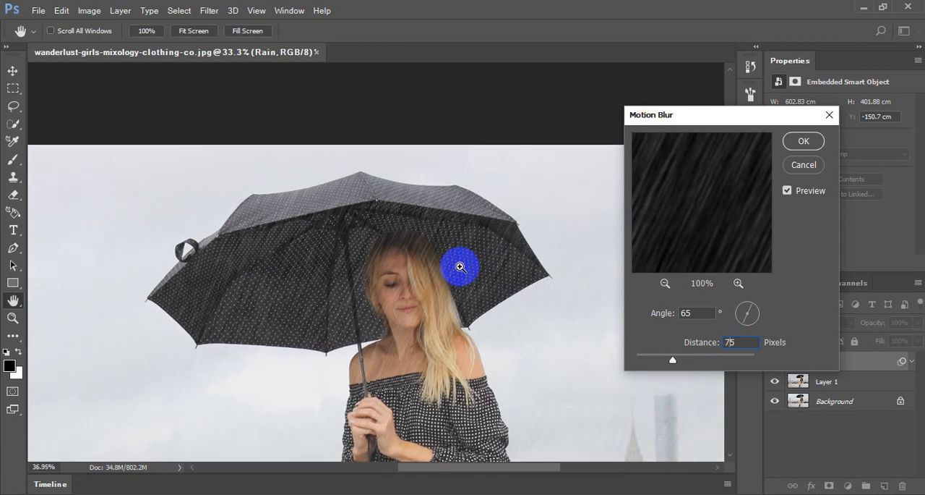
pyautogui.keyDown('ctrl'); pyautogui.click(461, 266); pyautogui.keyUp('ctrl')
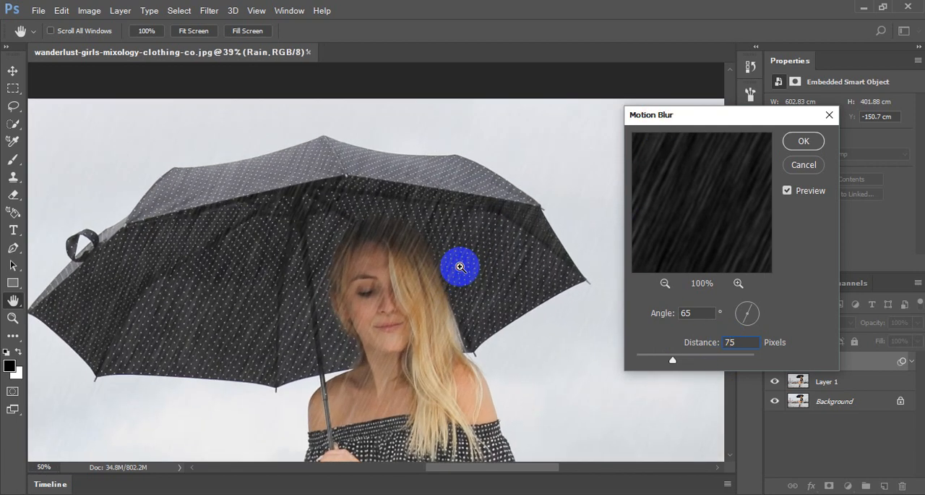
pyautogui.keyDown('ctrl'); pyautogui.click(460, 267); pyautogui.keyUp('ctrl')
pyautogui.keyDown('ctrl'); pyautogui.click(460, 267); pyautogui.keyUp('ctrl')
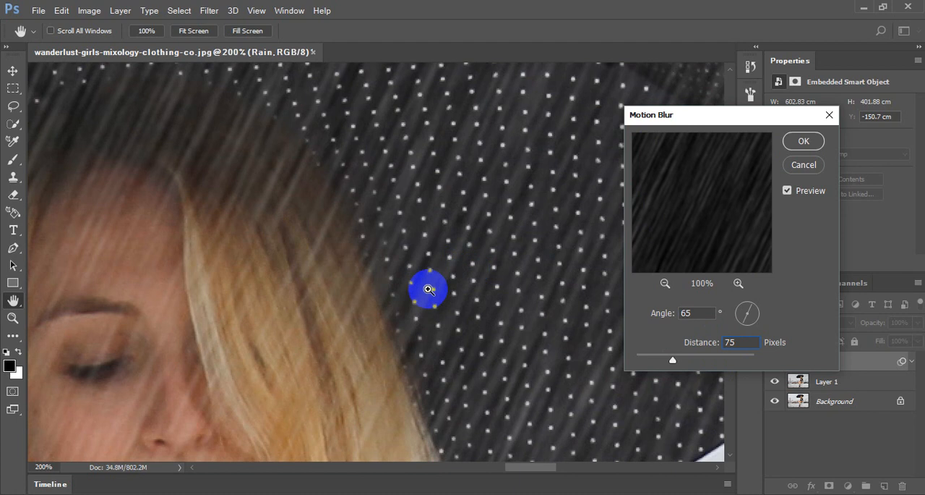
pyautogui.keyDown('ctrl'); pyautogui.click(430, 289); pyautogui.keyUp('ctrl')
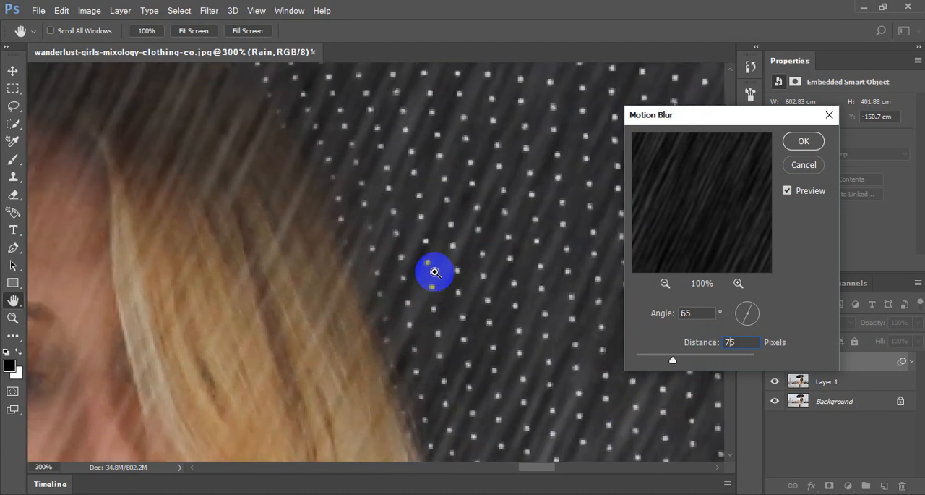
pyautogui.keyDown('alt'); pyautogui.click(435, 272); pyautogui.keyUp('alt')
pyautogui.keyDown('alt'); pyautogui.click(435, 272); pyautogui.keyUp('alt')
pyautogui.keyDown('alt'); pyautogui.click(435, 272); pyautogui.keyUp('alt')
pyautogui.click(436, 272)
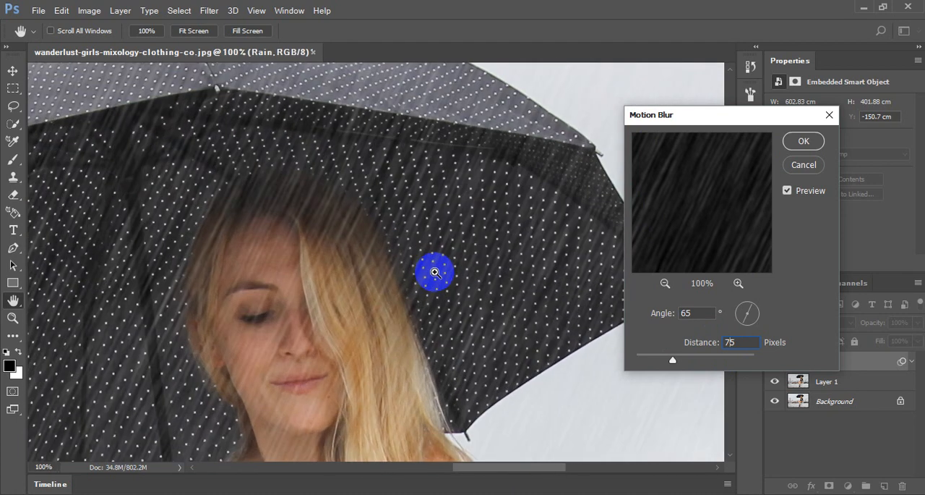
pyautogui.keyDown('alt'); pyautogui.click(436, 272); pyautogui.keyUp('alt')
pyautogui.keyDown('alt'); pyautogui.click(435, 272); pyautogui.keyUp('alt')
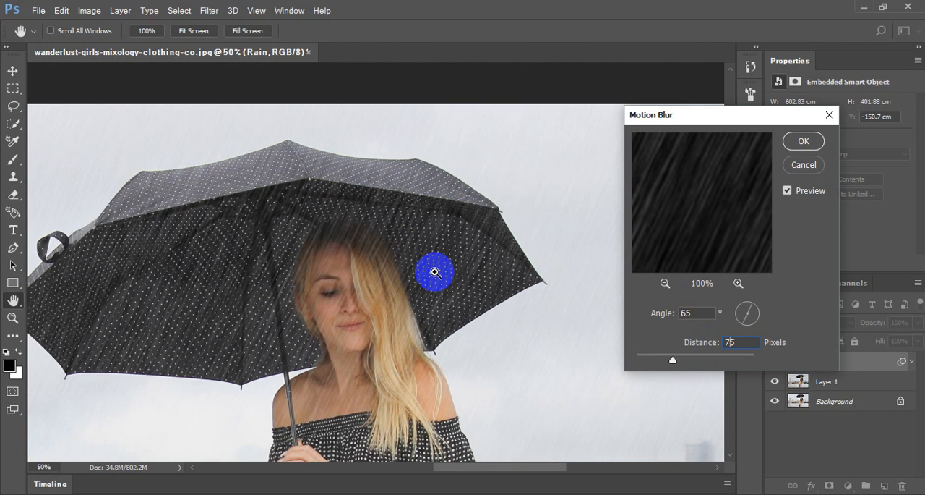
# - Apply the Motion Blur to the Rain smart object and check the streaks across the upper photo
pyautogui.click(801, 141)
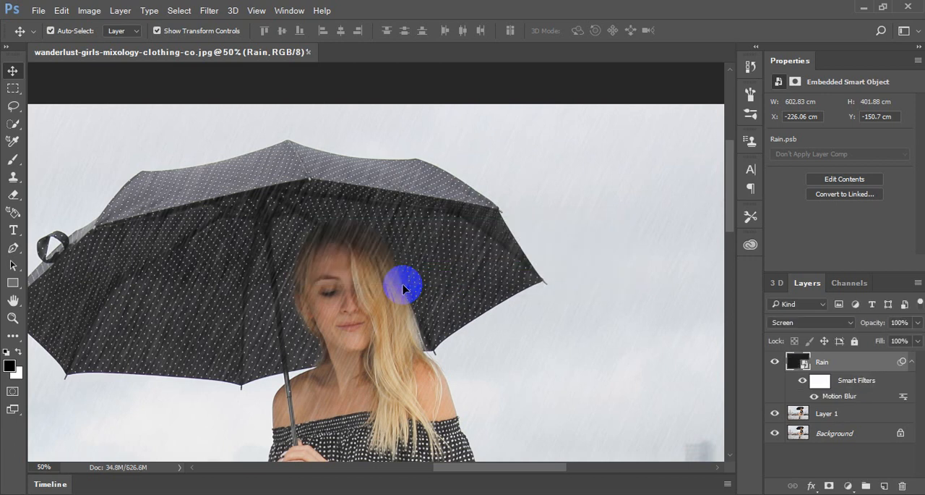
pyautogui.scroll(-3, 550, 327)
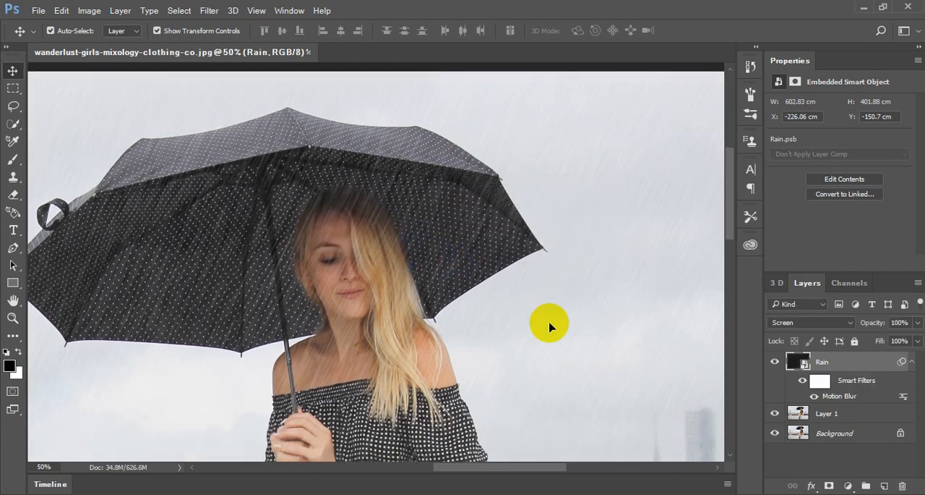
pyautogui.scroll(4, 550, 327)
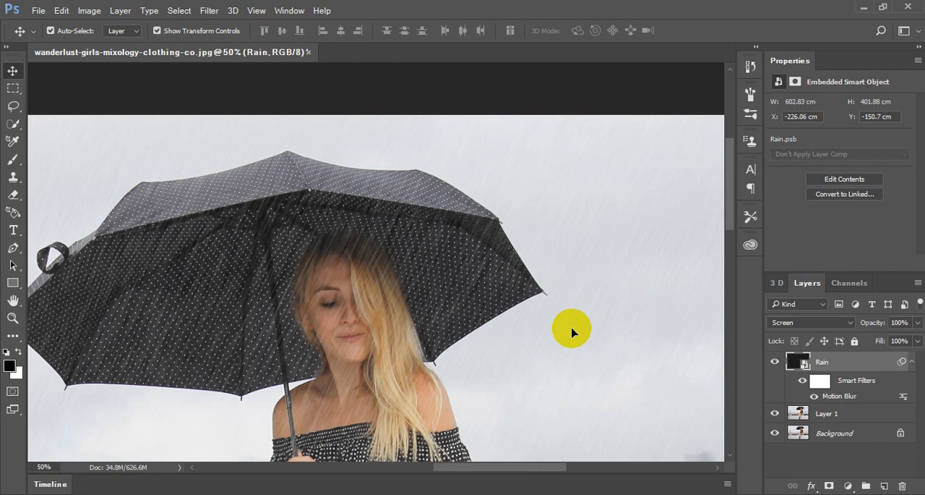
# - Add a Levels adjustment layer above the Rain layer and darken its midtones to 0.74
pyautogui.moveTo(844, 363); pyautogui.dragTo(814, 488)
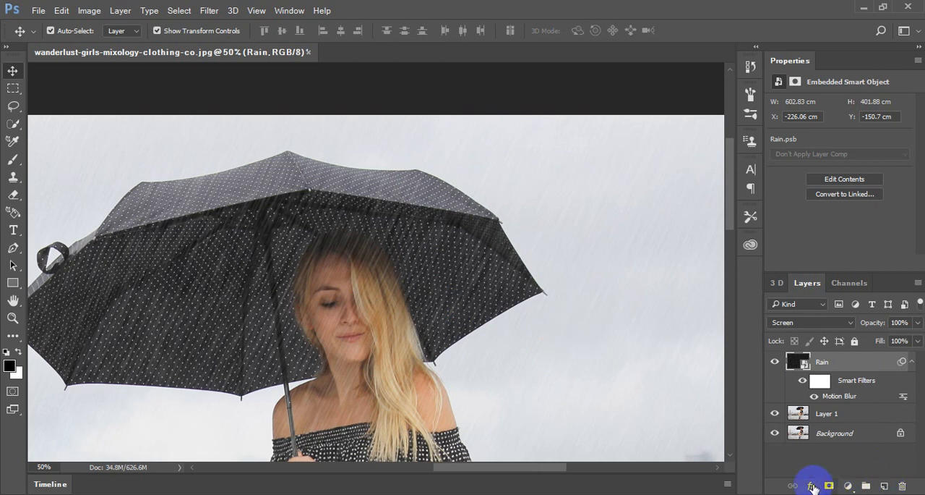
pyautogui.click(848, 486)
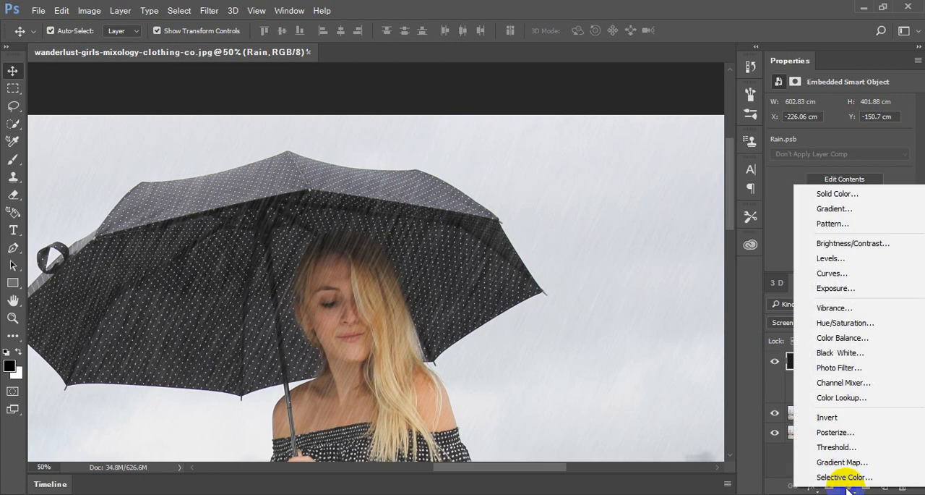
pyautogui.click(839, 258)
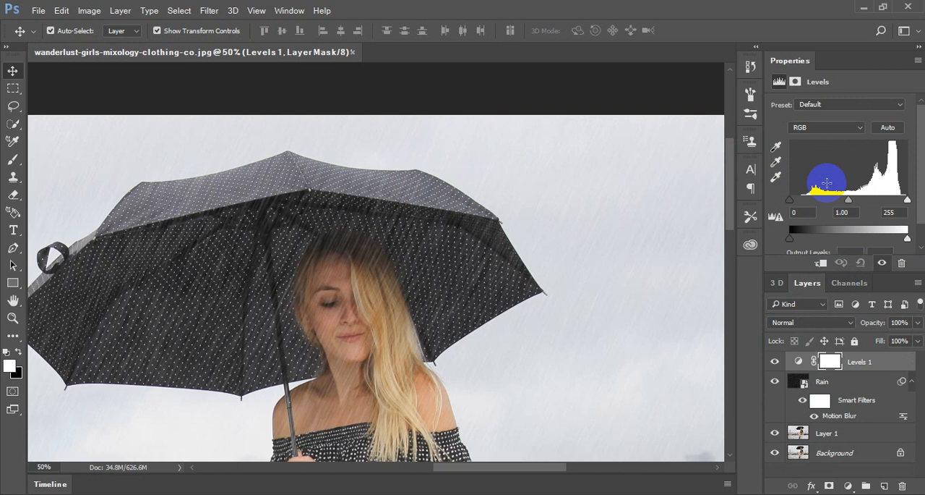
pyautogui.click(848, 485)
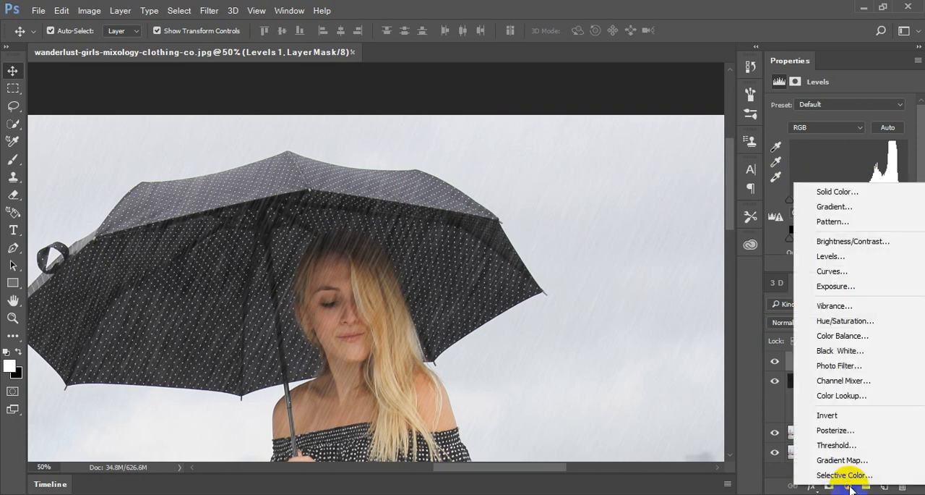
pyautogui.click(850, 486)
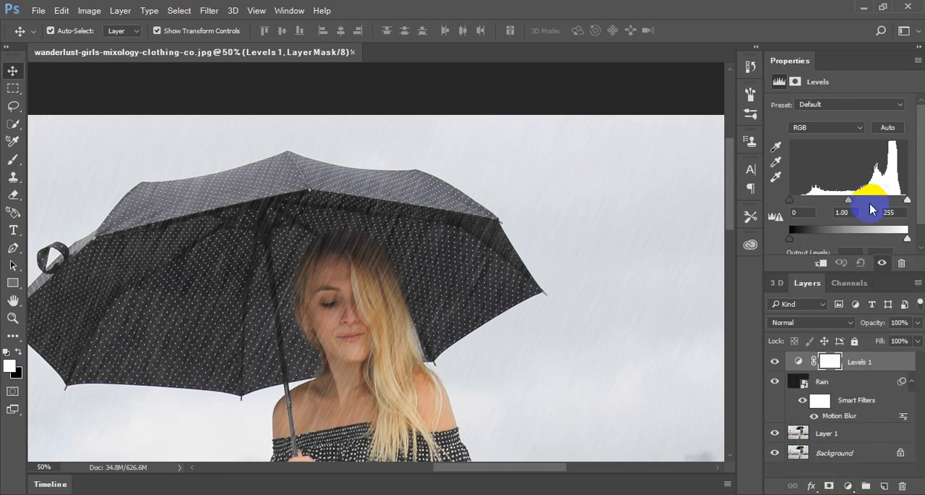
pyautogui.moveTo(849, 201); pyautogui.dragTo(862, 204)
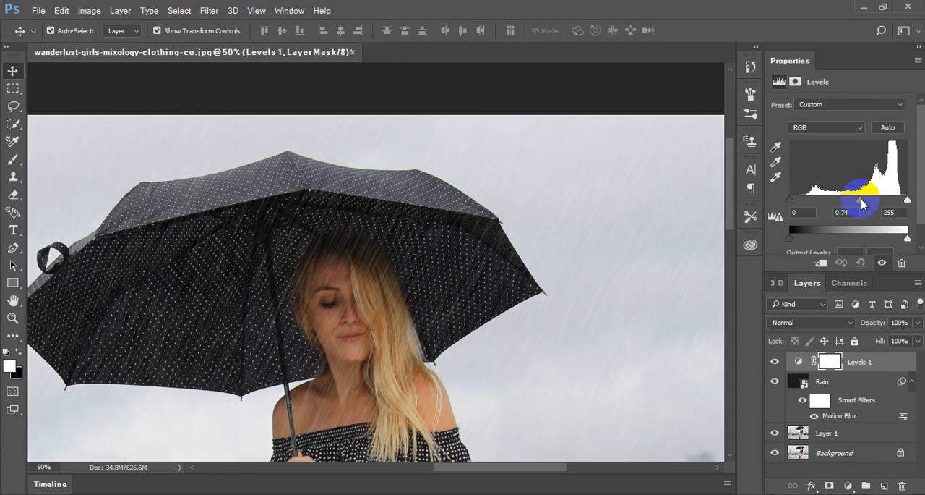
# - Check the whole photo and lower the midtone level of the top Levels adjustment to 0.70
pyautogui.scroll(-3, 703, 253)
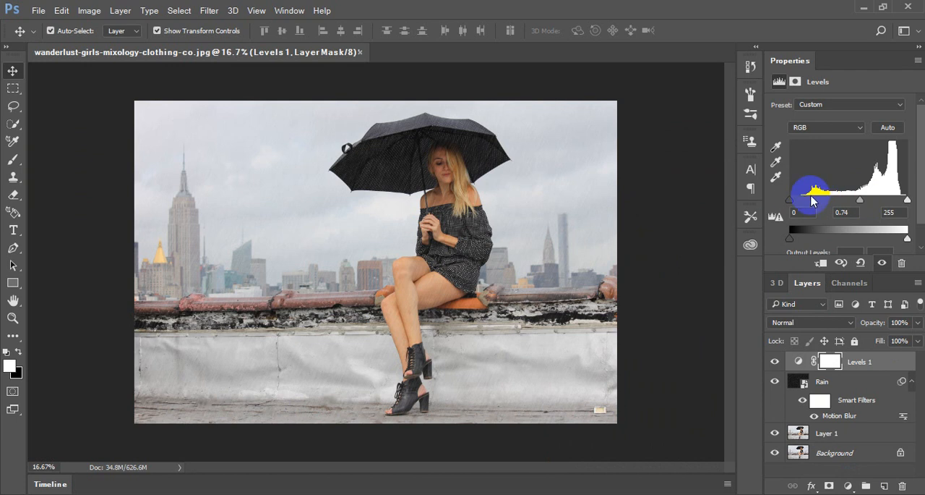
pyautogui.moveTo(790, 200)
pyautogui.mouseDown()
pyautogui.moveTo(827, 201)
pyautogui.moveTo(781, 201)
pyautogui.mouseUp()
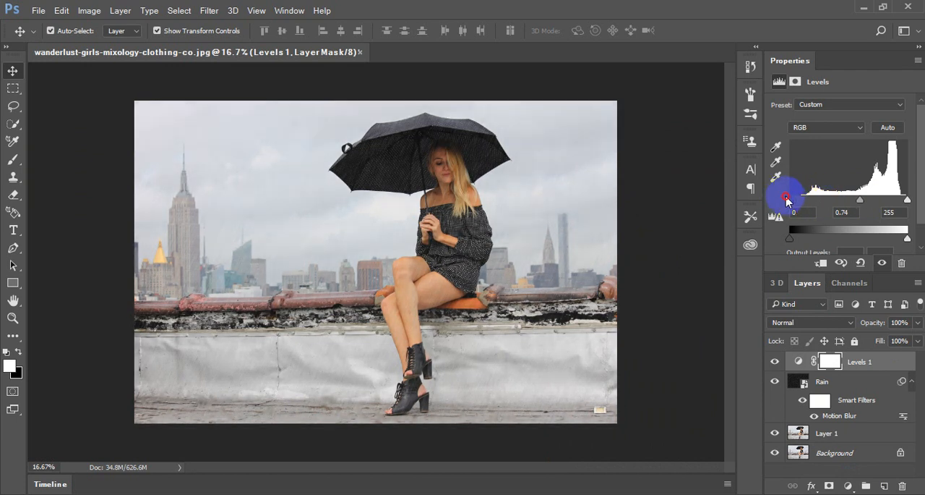
pyautogui.moveTo(861, 200); pyautogui.dragTo(810, 207)
# - Add a second Levels adjustment directly above Layer 1 with midtones at 0.86, and select the Levels 1 layer
pyautogui.click(826, 432)
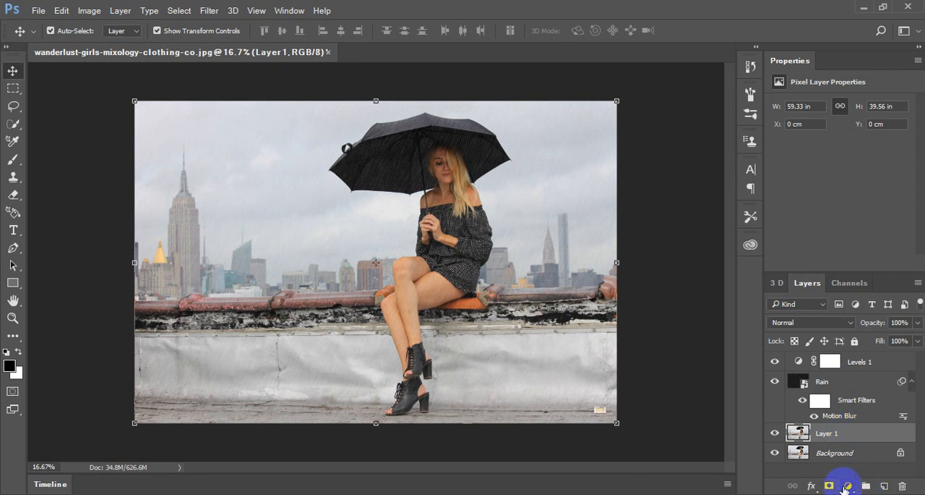
pyautogui.click(849, 486)
pyautogui.click(825, 257)
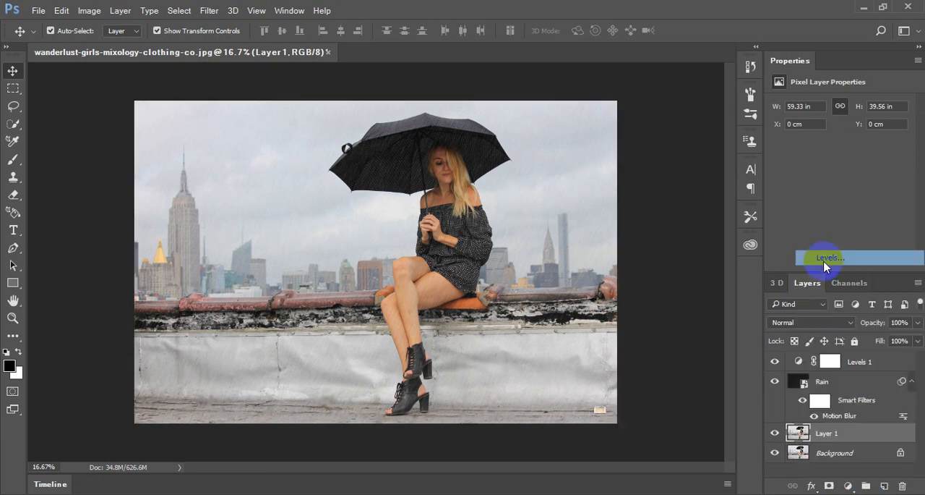
pyautogui.moveTo(849, 200)
pyautogui.mouseDown()
pyautogui.moveTo(868, 205)
pyautogui.moveTo(856, 209)
pyautogui.mouseUp()
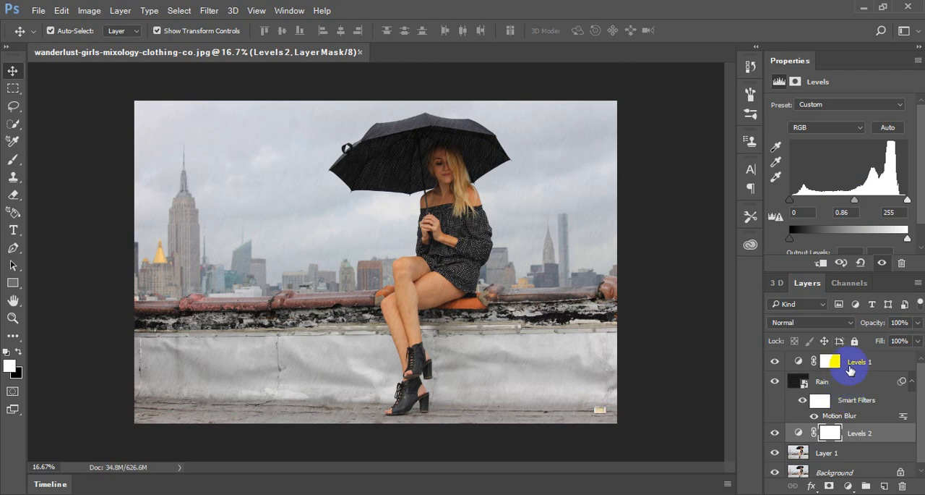
pyautogui.click(851, 364)
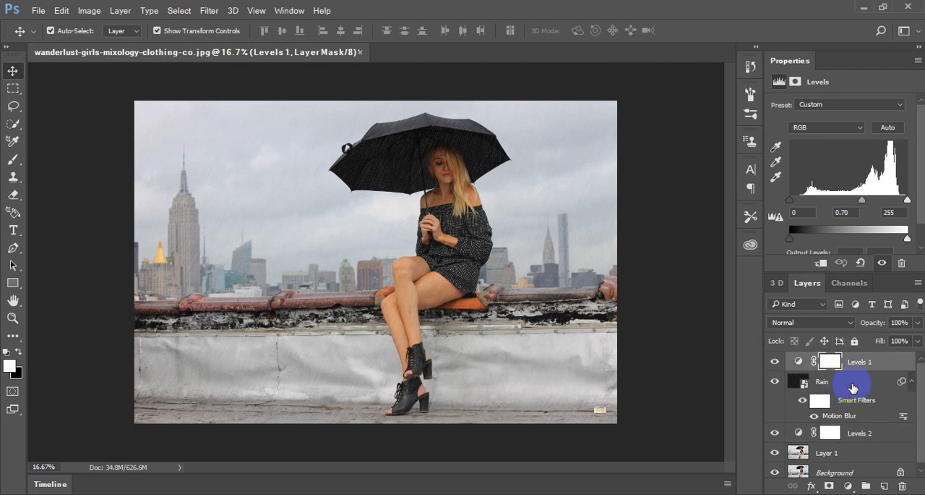
# - Delete the Levels 1 adjustment layer above the Rain layer
pyautogui.click(856, 384)
pyautogui.moveTo(866, 365); pyautogui.dragTo(902, 484)
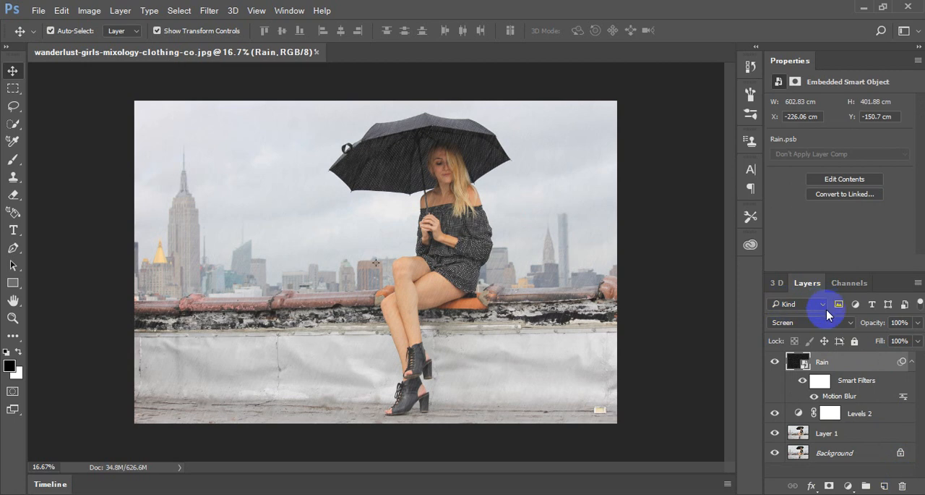
pyautogui.rightClick(850, 367)
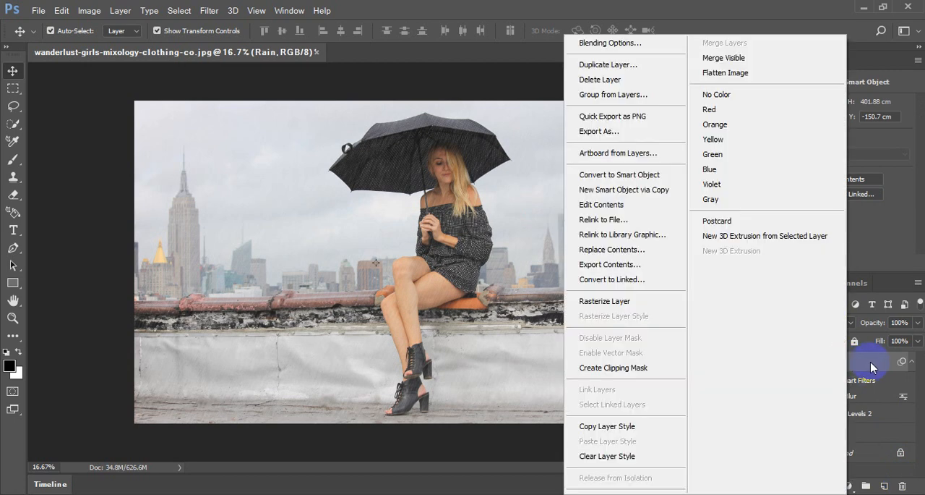
pyautogui.press('Escape')
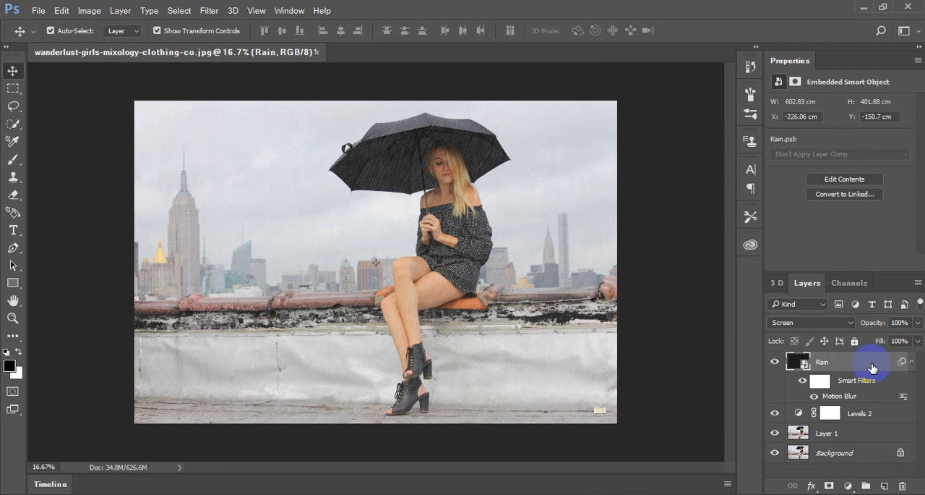
pyautogui.click(850, 486)
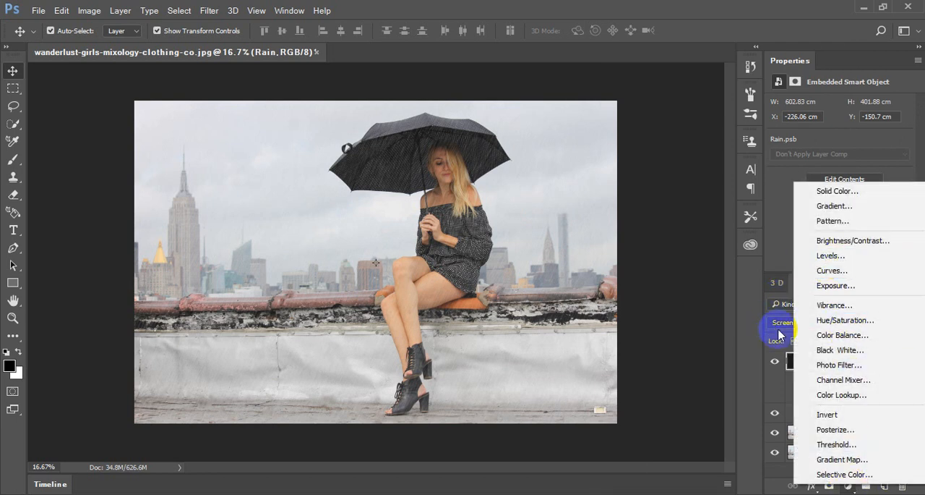
pyautogui.click(670, 324)
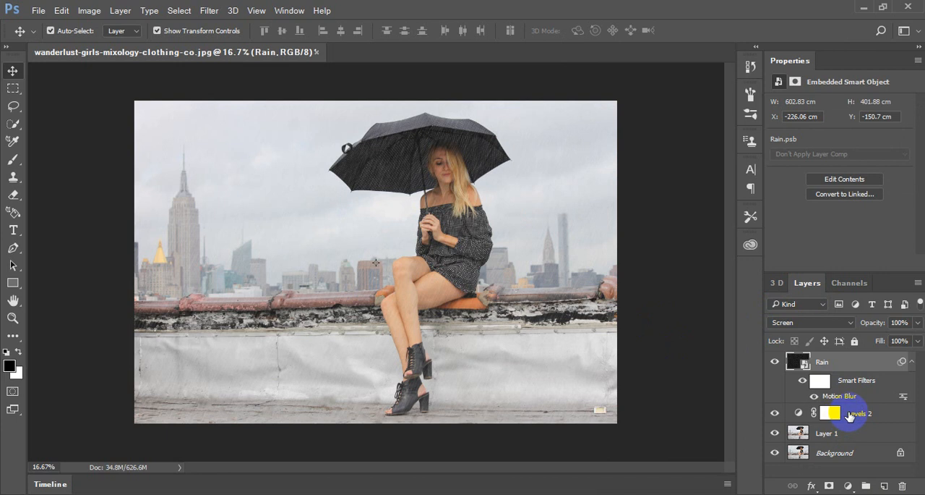
# - Select the Rain layer and examine the streaks over the umbrella and the woman's face up close
pyautogui.click(850, 416)
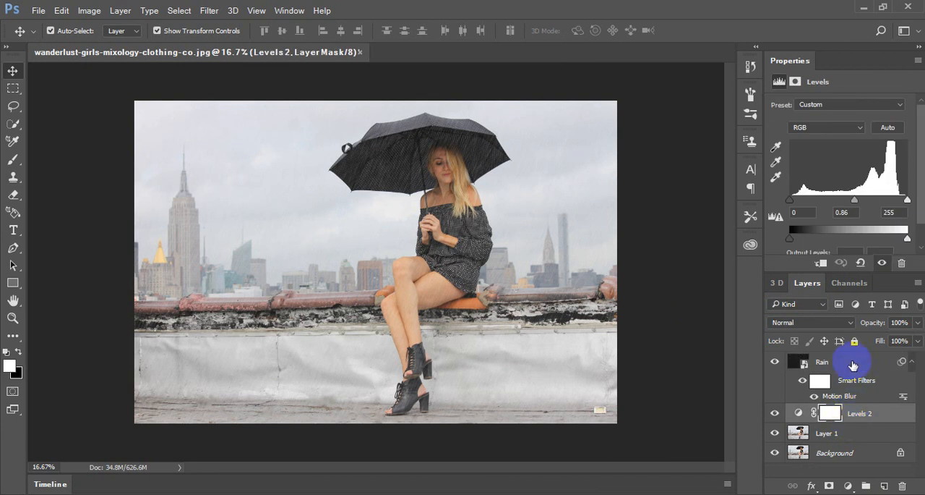
pyautogui.click(853, 366)
pyautogui.hotkey('ctrl', '+')
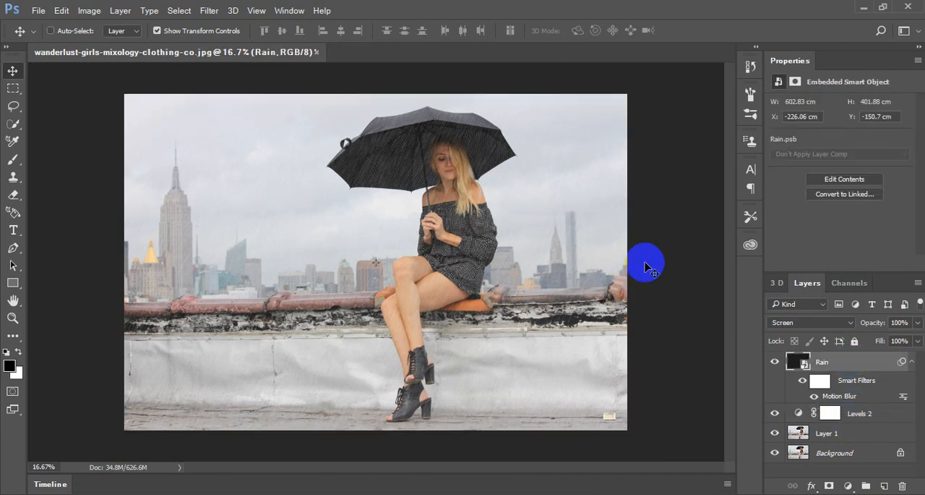
pyautogui.hotkey('ctrl', '+')
pyautogui.moveTo(518, 176); pyautogui.dragTo(458, 318)
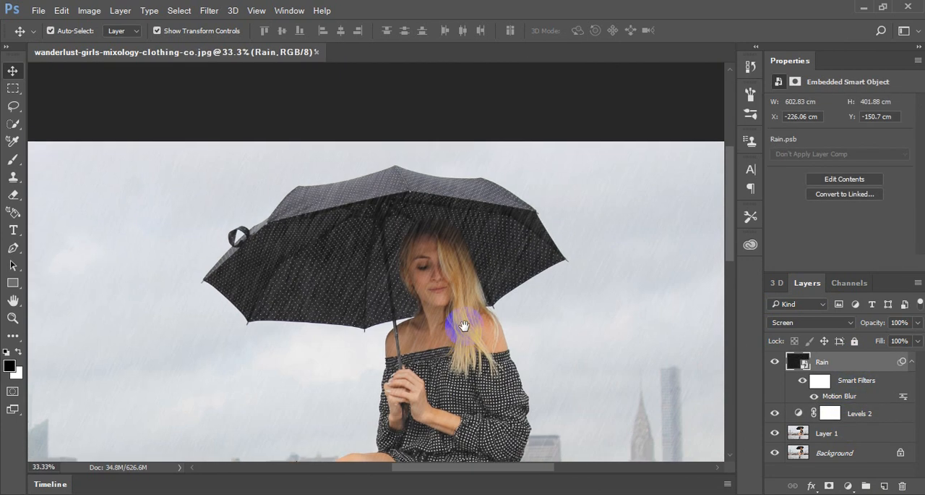
pyautogui.hotkey('ctrl', '+')
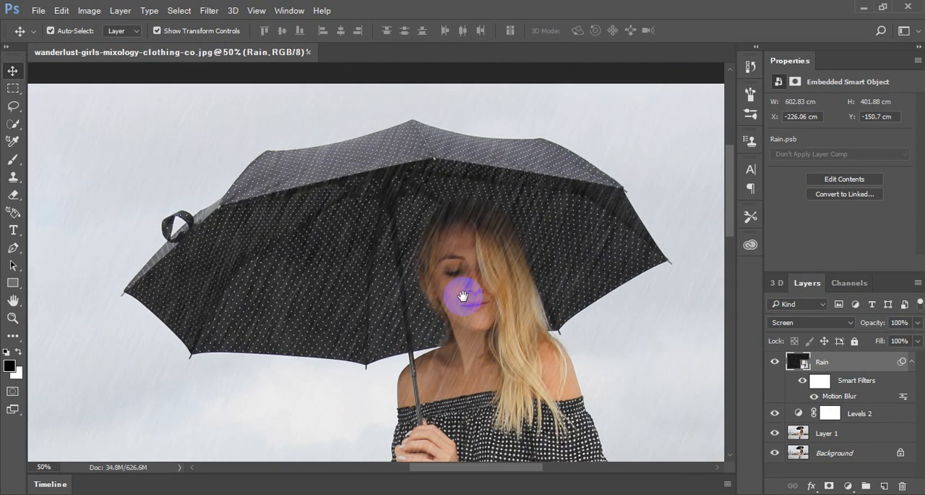
pyautogui.moveTo(462, 292); pyautogui.dragTo(449, 224)
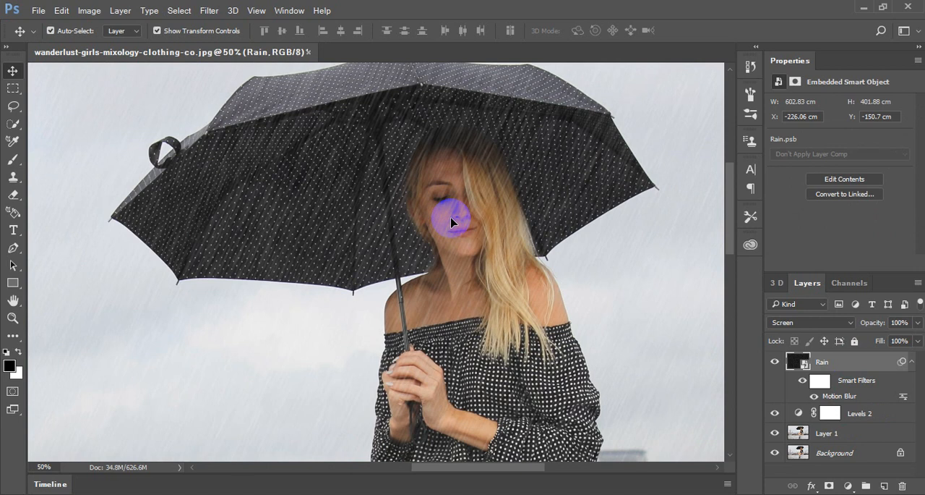
pyautogui.hotkey('ctrl', '-')
pyautogui.hotkey('ctrl', '-')
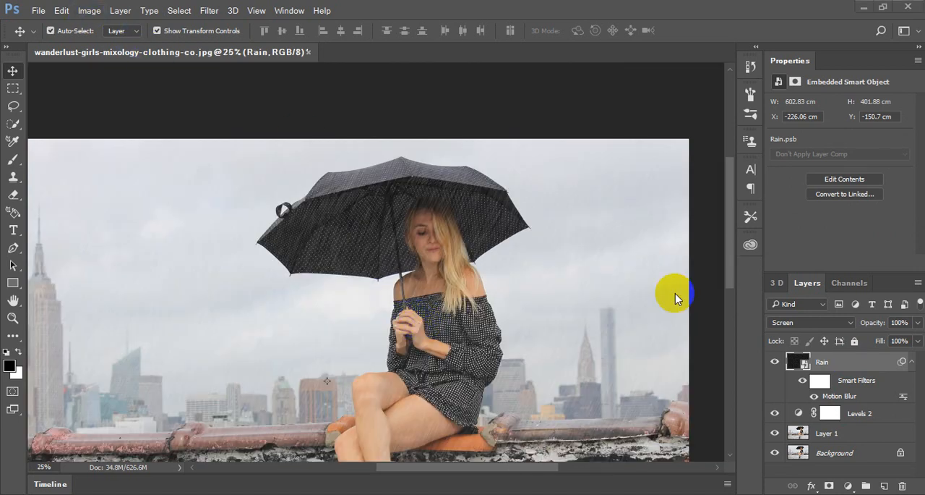
# - Darken Layer 1 directly with a Levels correction, using a black input level of 16 and midtones at 0.85
pyautogui.click(835, 437)
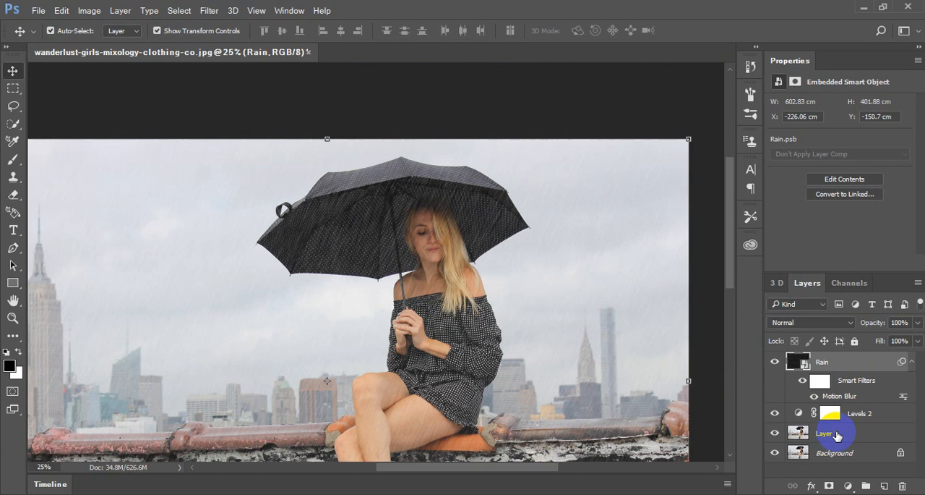
pyautogui.click(102, 10)
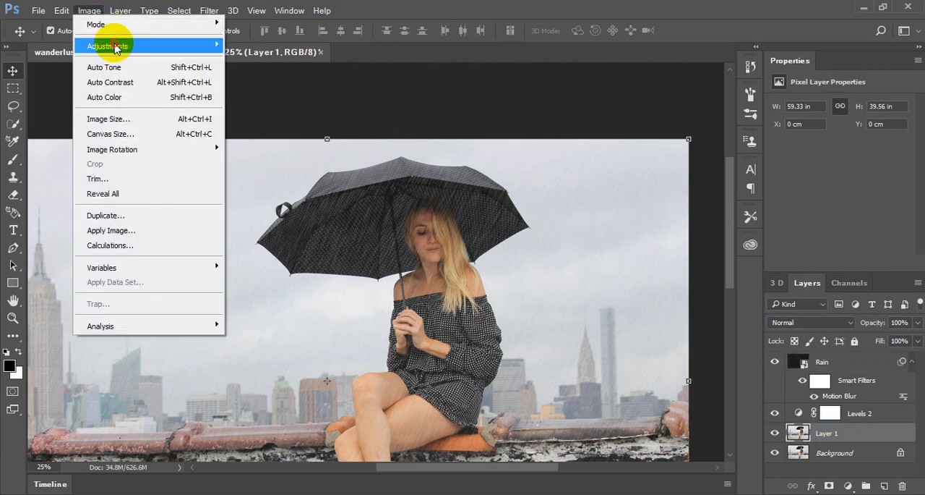
pyautogui.moveTo(116, 46)
pyautogui.click(279, 61)
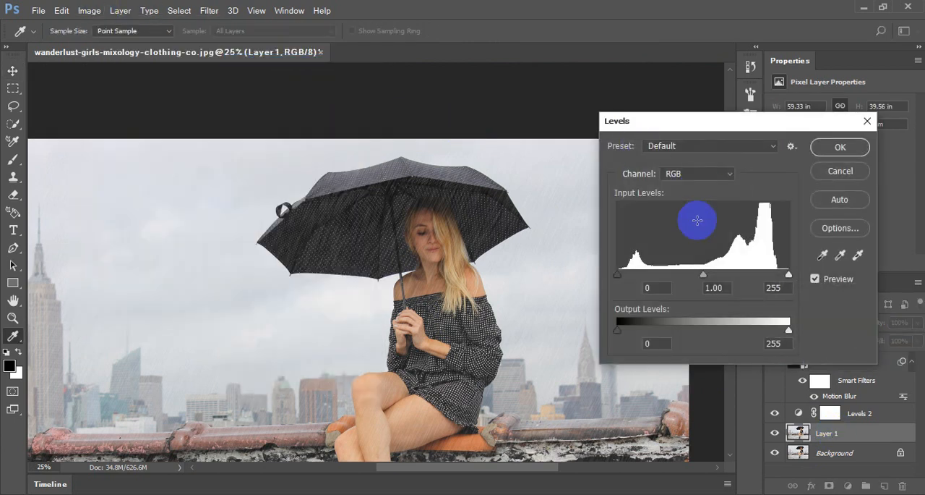
pyautogui.click(694, 172)
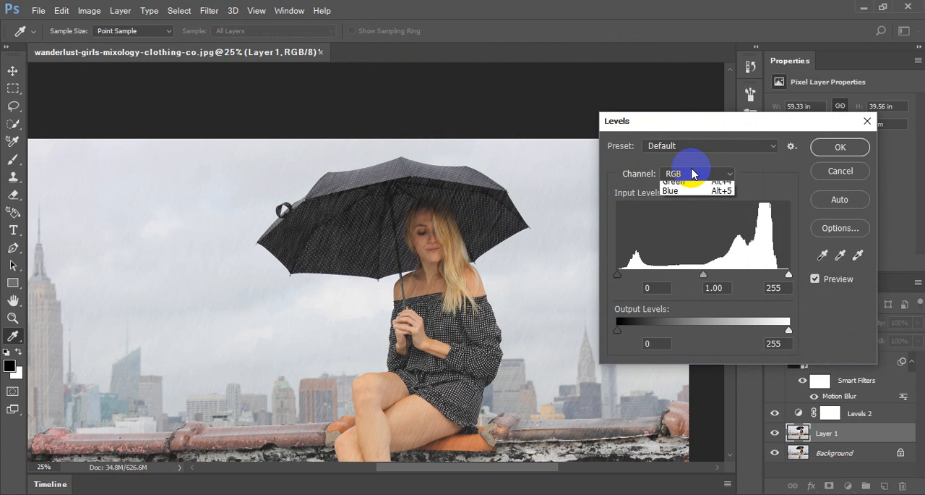
pyautogui.click(683, 173)
pyautogui.moveTo(705, 283)
pyautogui.mouseDown()
pyautogui.moveTo(688, 271)
pyautogui.moveTo(739, 282)
pyautogui.moveTo(706, 281)
pyautogui.mouseUp()
pyautogui.moveTo(788, 274)
pyautogui.mouseDown()
pyautogui.moveTo(775, 277)
pyautogui.moveTo(793, 279)
pyautogui.mouseUp()
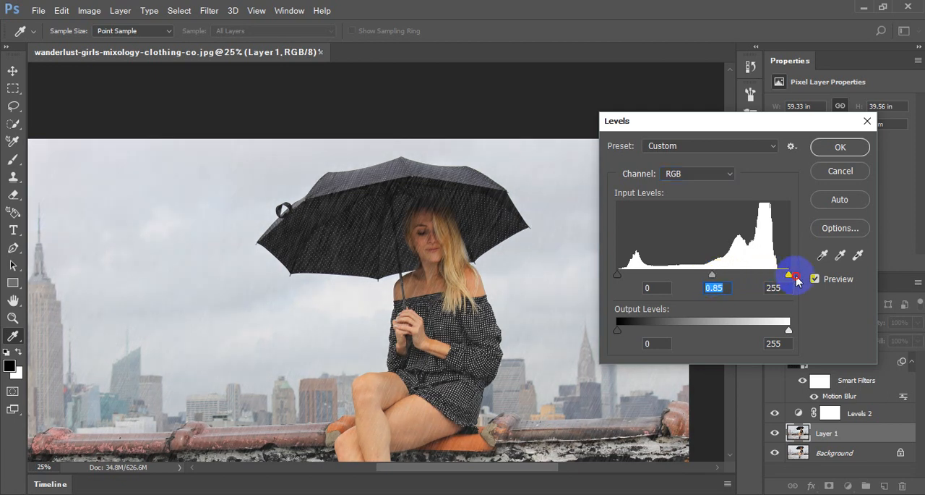
pyautogui.moveTo(618, 275)
pyautogui.mouseDown()
pyautogui.moveTo(666, 276)
pyautogui.moveTo(628, 275)
pyautogui.mouseUp()
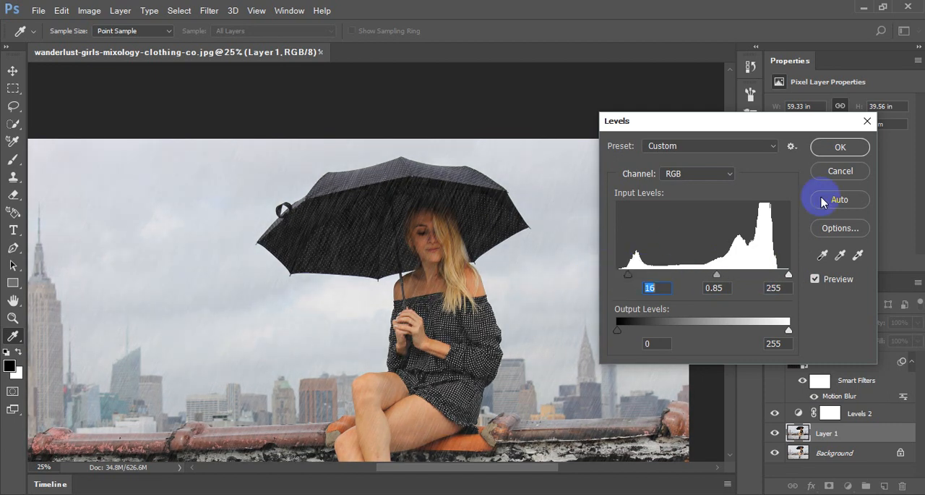
pyautogui.click(834, 147)
# - Inspect the darkened umbrella, face and hair at close range and compare them with the whole photo
pyautogui.hotkey('ctrl', '+')
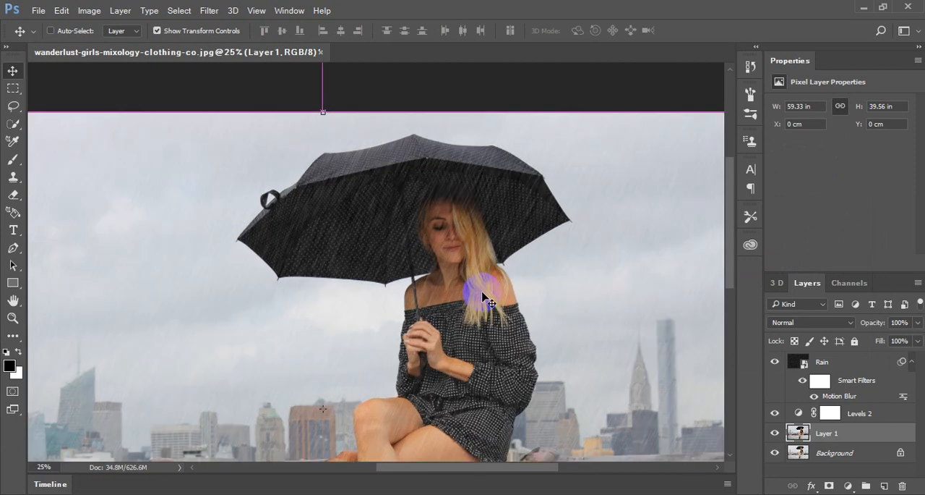
pyautogui.hotkey('ctrl', '+')
pyautogui.hotkey('ctrl', '+')
pyautogui.hotkey('ctrl', '+')
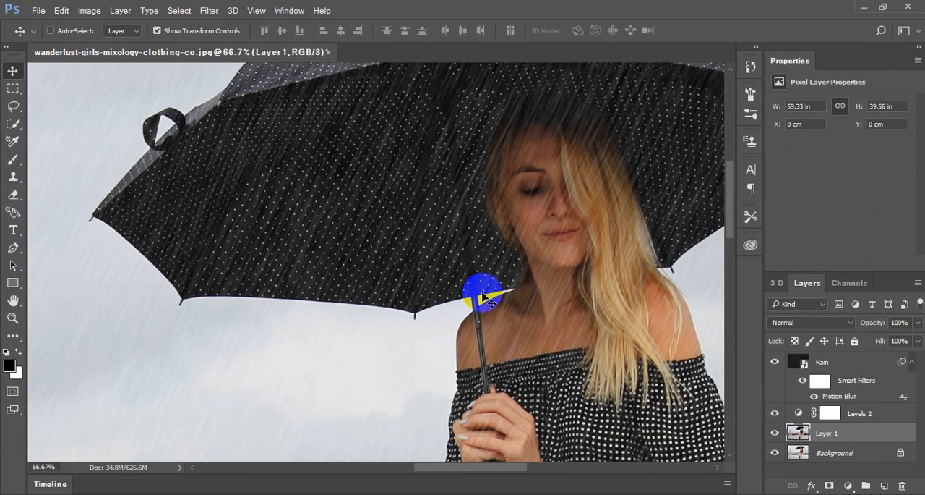
pyautogui.hotkey('ctrl', '-')
pyautogui.hotkey('ctrl', '-')
pyautogui.hotkey('ctrl', '-')
pyautogui.hotkey('ctrl', '-')
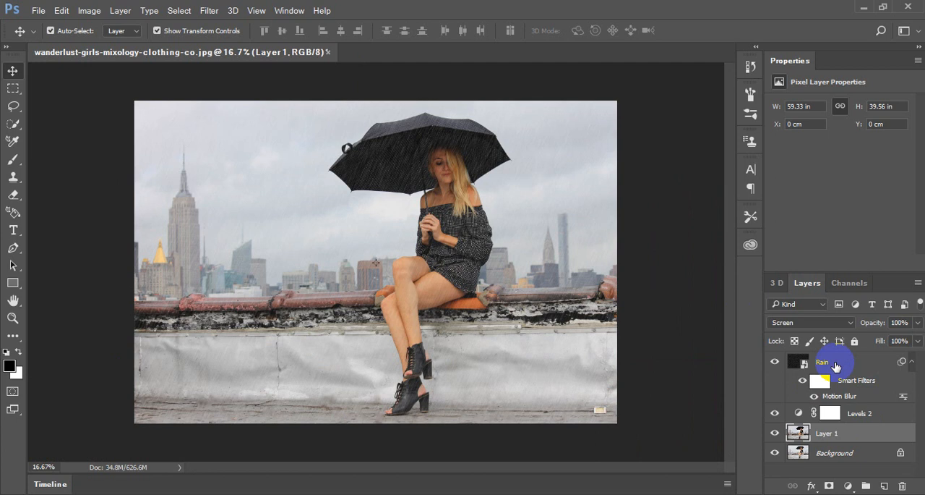
pyautogui.click(836, 366)
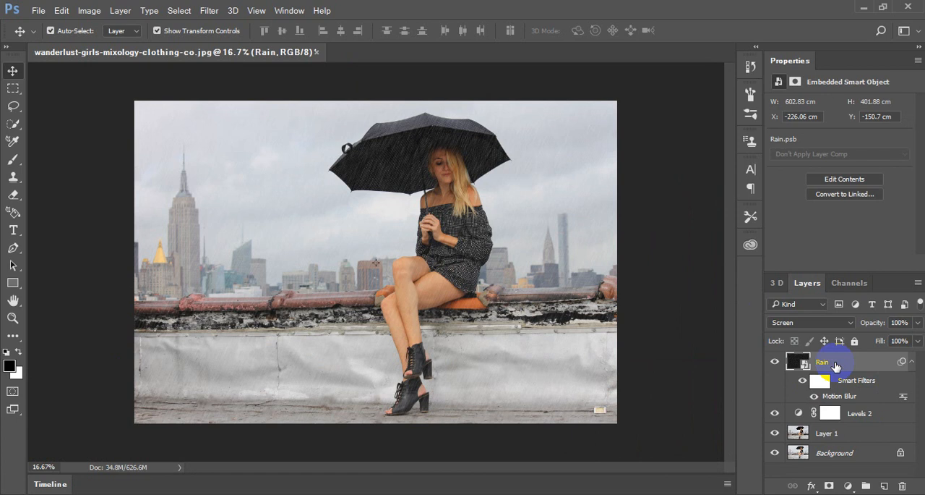
pyautogui.click(209, 10)
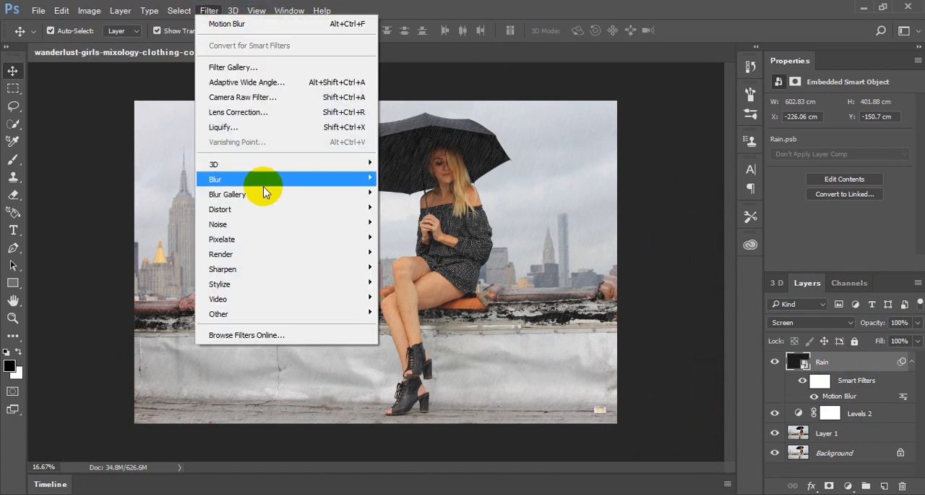
pyautogui.moveTo(264, 180)
pyautogui.click(425, 269)
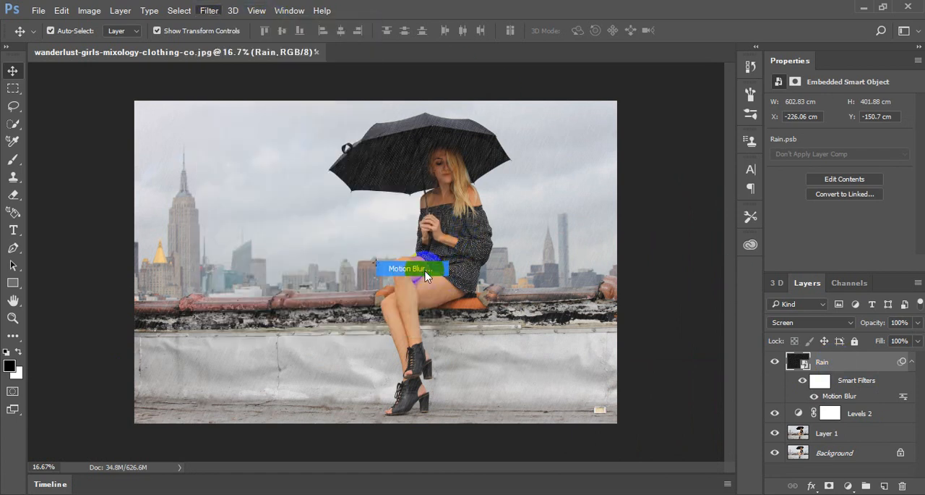
pyautogui.moveTo(706, 114); pyautogui.dragTo(768, 97)
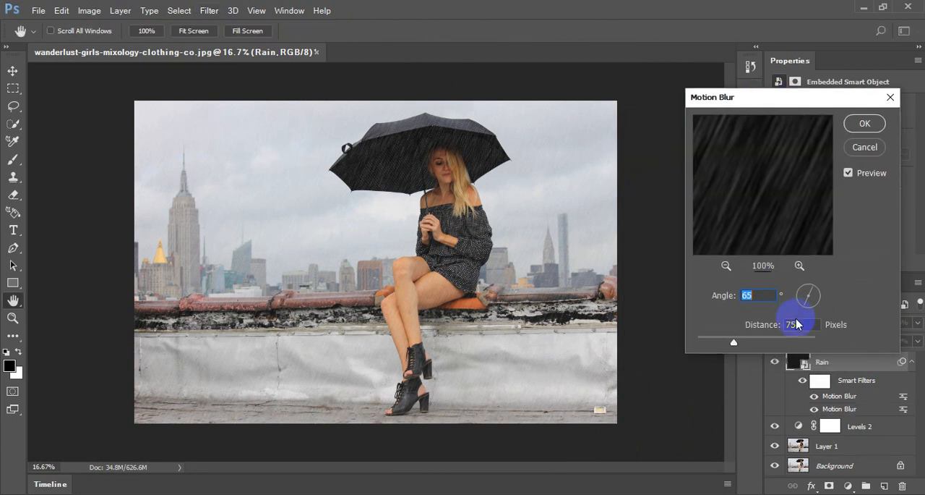
pyautogui.moveTo(734, 341)
pyautogui.mouseDown()
pyautogui.moveTo(775, 347)
pyautogui.moveTo(717, 339)
pyautogui.moveTo(750, 338)
pyautogui.moveTo(739, 338)
pyautogui.mouseUp()
pyautogui.click(866, 148)
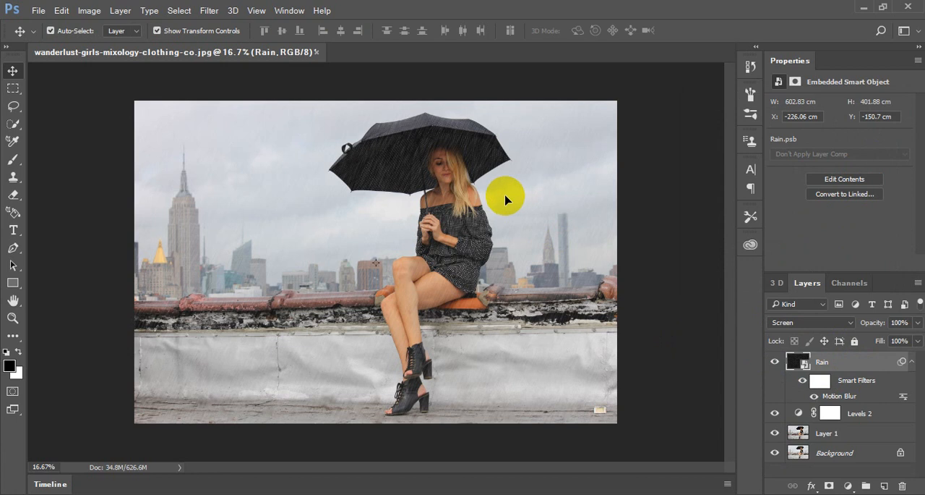
# - Check the rain over the umbrella and legs, and try the Levels 2 midtones at 0.77
pyautogui.moveTo(512, 199); pyautogui.dragTo(440, 337)
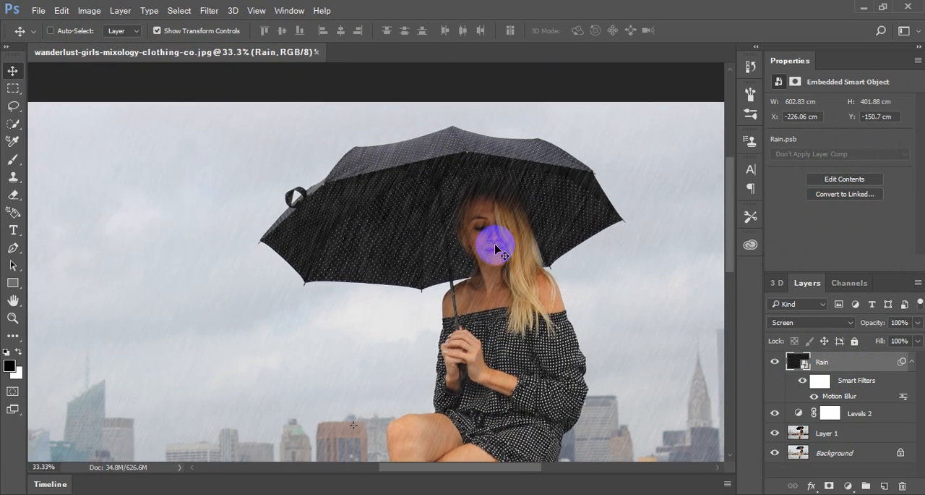
pyautogui.hotkey('ctrl', '-')
pyautogui.hotkey('ctrl', '-')
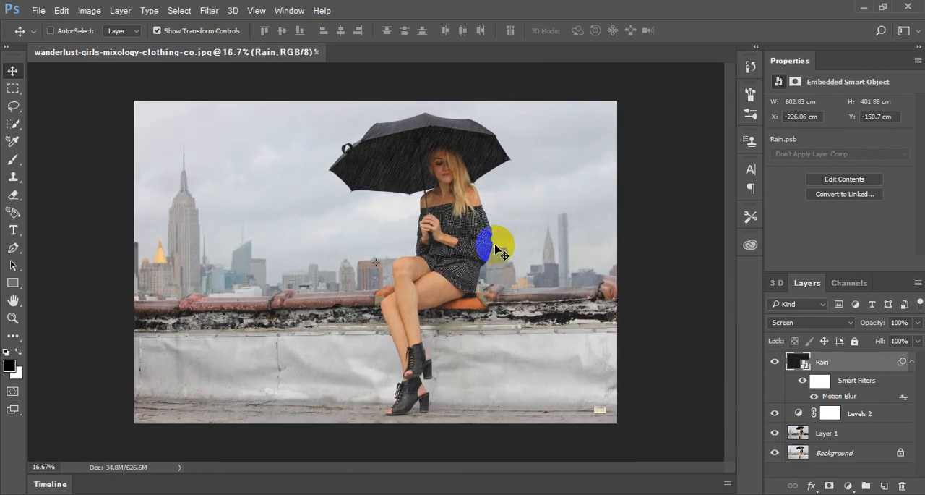
pyautogui.hotkey('ctrl', '+')
pyautogui.hotkey('ctrl', '+')
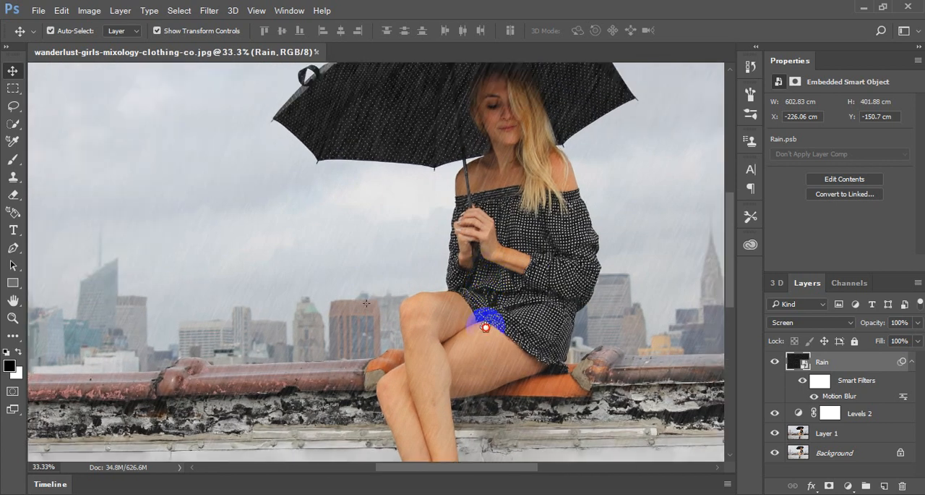
pyautogui.moveTo(496, 244); pyautogui.dragTo(501, 275)
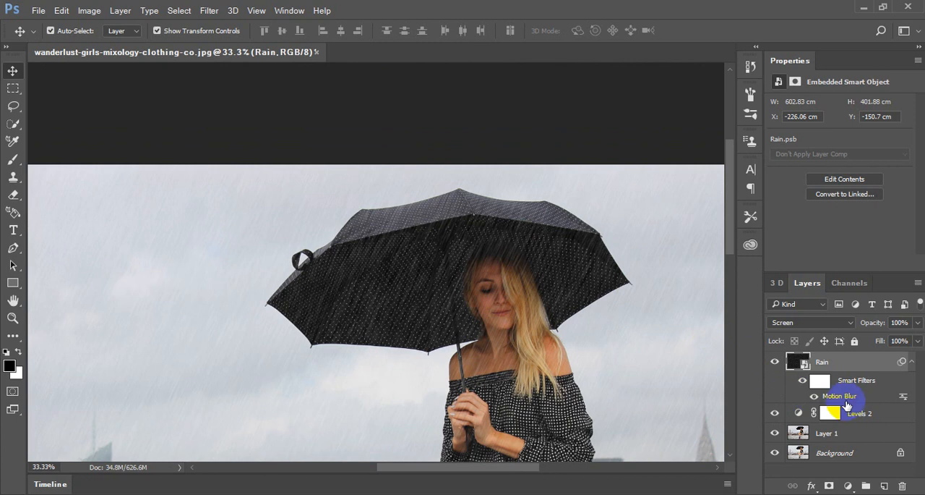
pyautogui.click(799, 413)
pyautogui.click(799, 416)
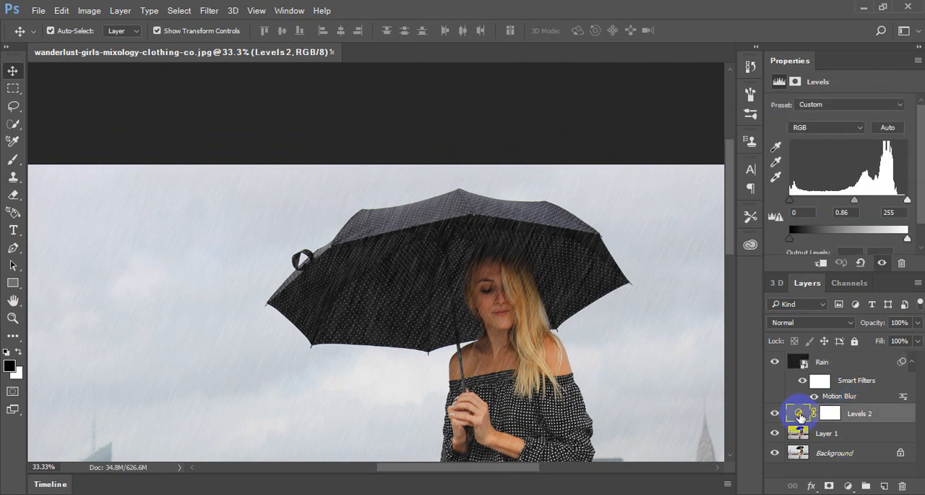
pyautogui.moveTo(910, 206)
pyautogui.mouseDown()
pyautogui.moveTo(877, 200)
pyautogui.moveTo(918, 201)
pyautogui.mouseUp()
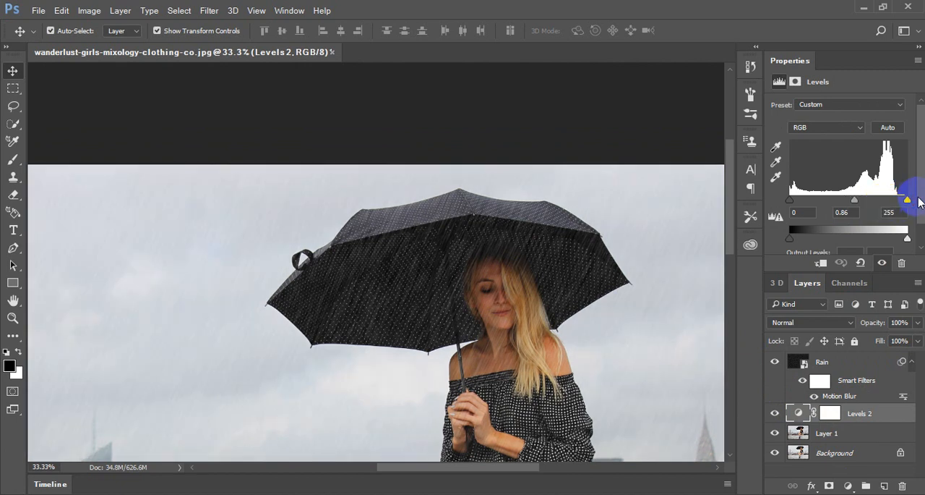
pyautogui.moveTo(855, 201)
pyautogui.mouseDown()
pyautogui.moveTo(871, 200)
pyautogui.moveTo(843, 203)
pyautogui.moveTo(858, 202)
pyautogui.mouseUp()
# - Review the whole photo and set the Levels 2 midtones to 0.86
pyautogui.press('ctrl')
pyautogui.hotkey('ctrl', '-')
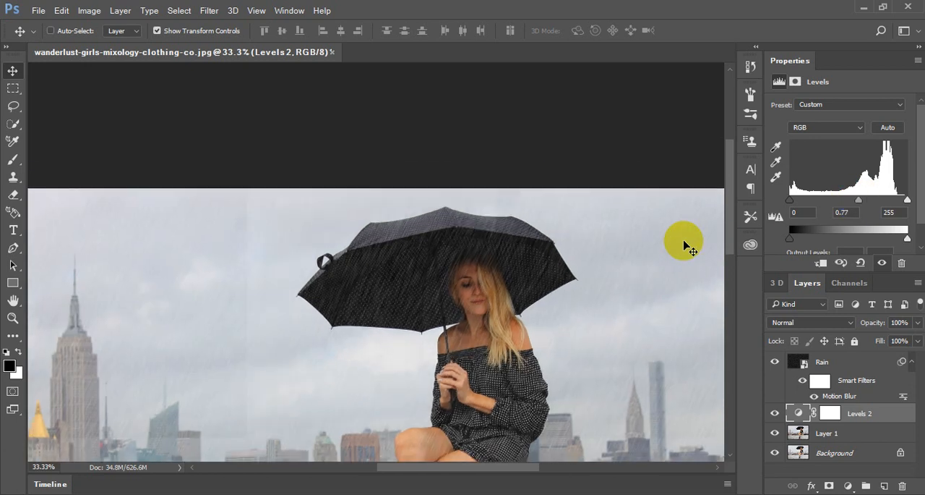
pyautogui.hotkey('ctrl', '-')
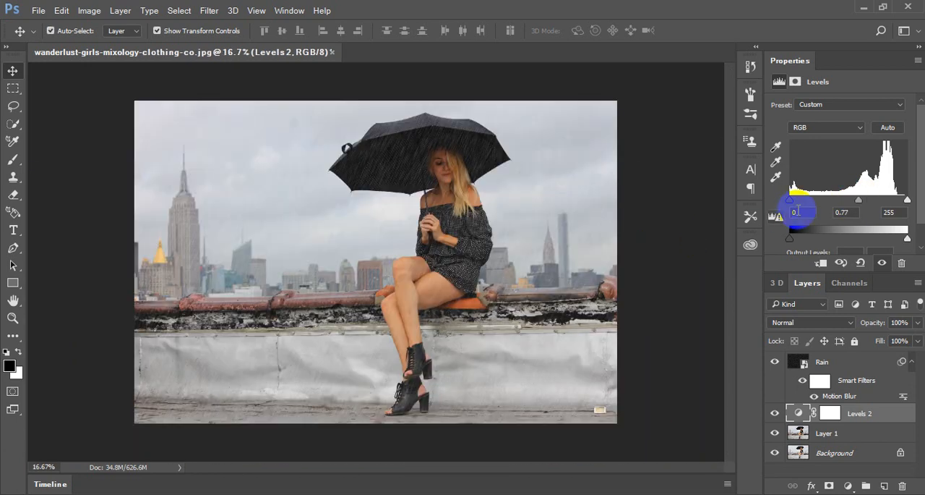
pyautogui.click(860, 201)
pyautogui.moveTo(861, 203)
pyautogui.mouseDown()
pyautogui.moveTo(845, 205)
pyautogui.moveTo(858, 203)
pyautogui.mouseUp()
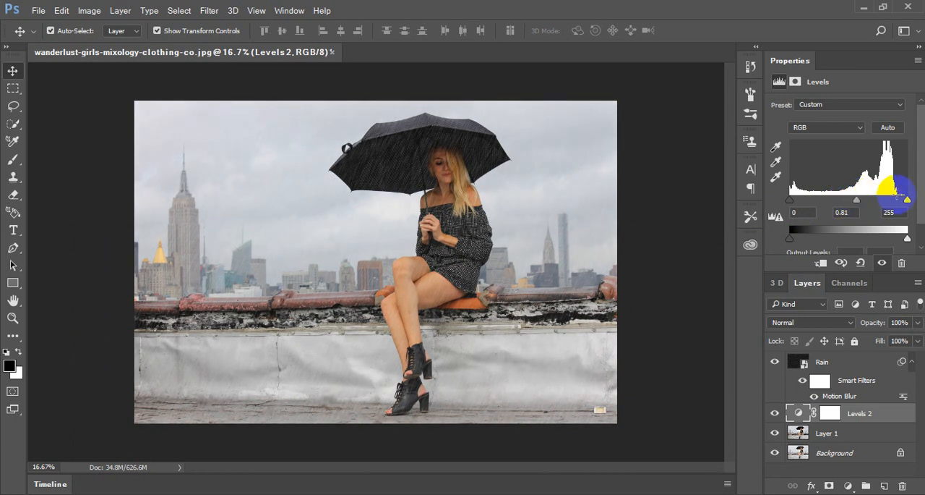
pyautogui.moveTo(790, 200)
pyautogui.mouseDown()
pyautogui.moveTo(804, 200)
pyautogui.moveTo(786, 201)
pyautogui.mouseUp()
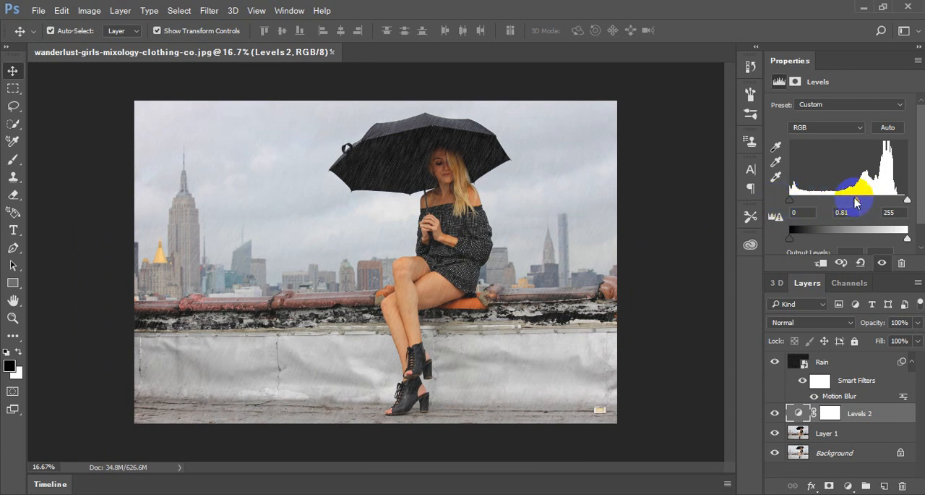
pyautogui.moveTo(857, 201); pyautogui.dragTo(854, 206)
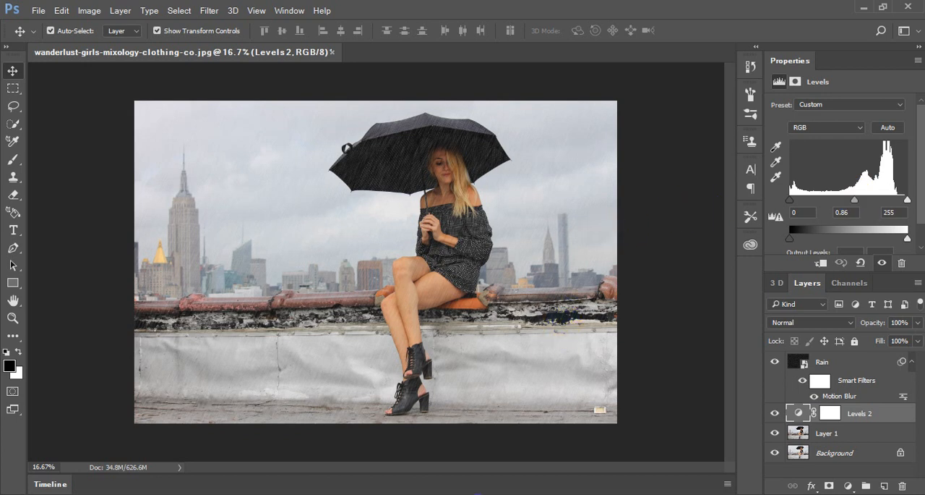
# - Switch to Snipping Tool, view the captured Info Tech Computer Center Facebook page, and return to Photoshop
pyautogui.click(481, 493)
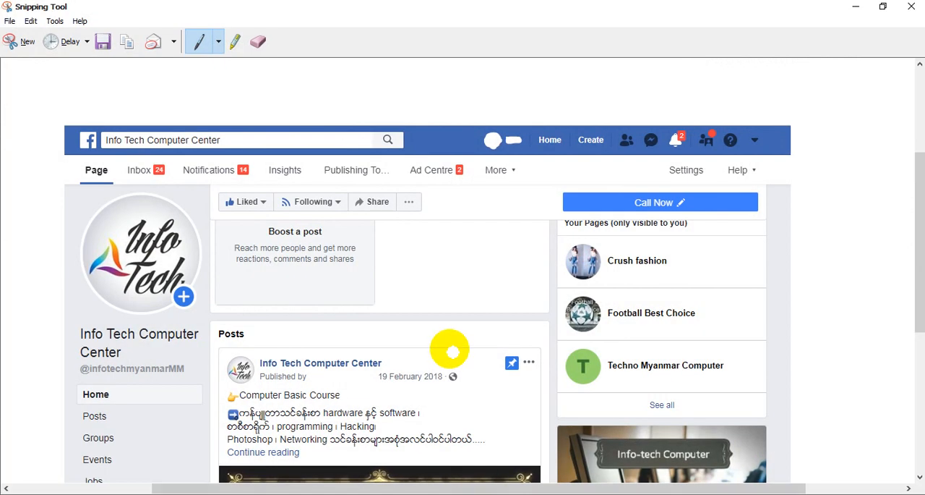
pyautogui.scroll(-1, 452, 351)
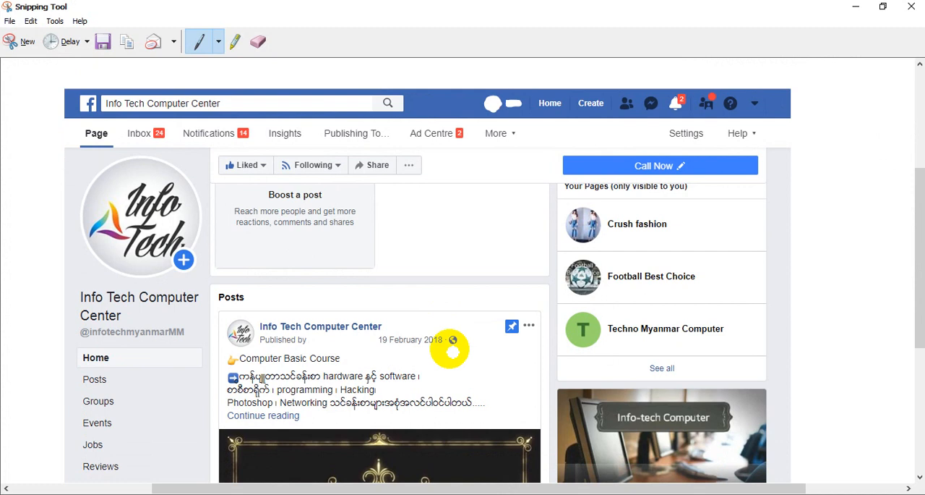
pyautogui.click(854, 5)
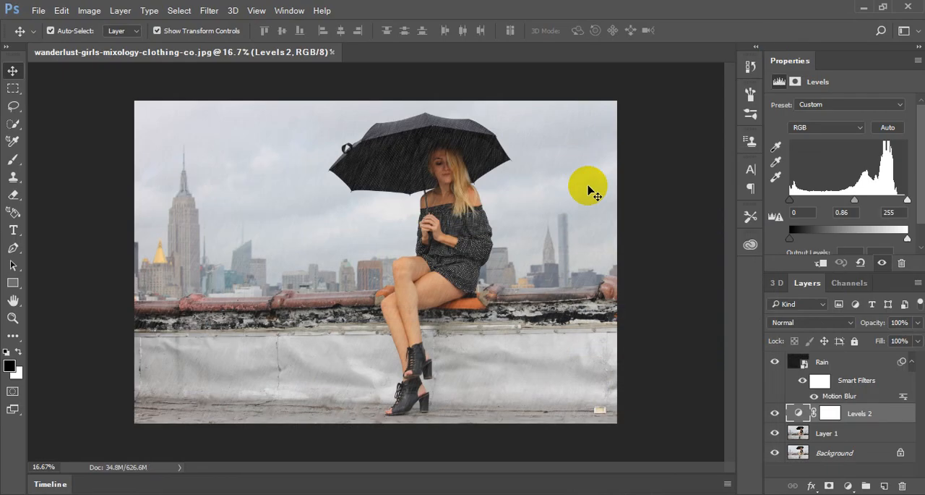